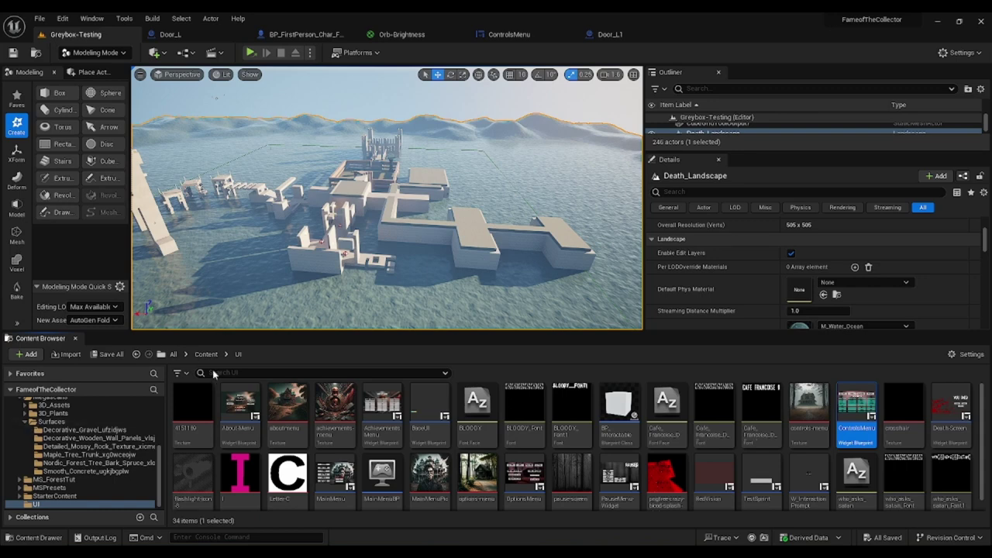
- Enlarge the Content Browser and look over the greybox level from another side
{"action": "left_click_drag", "start_coordinate": [333, 334], "coordinate": [333, 283]}
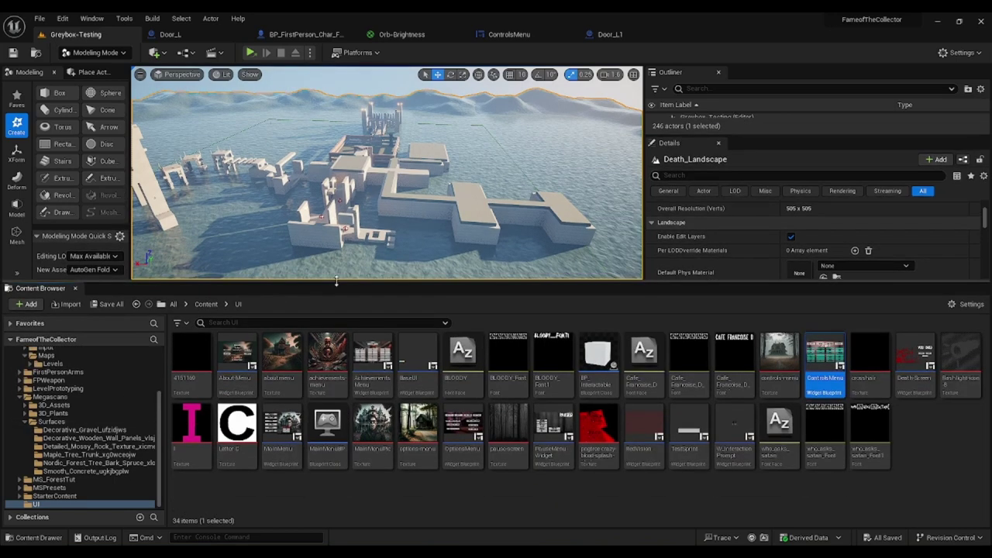
{"action": "key", "text": "w"}
{"action": "right_click_drag", "start_coordinate": [440, 104], "coordinate": [542, 159]}
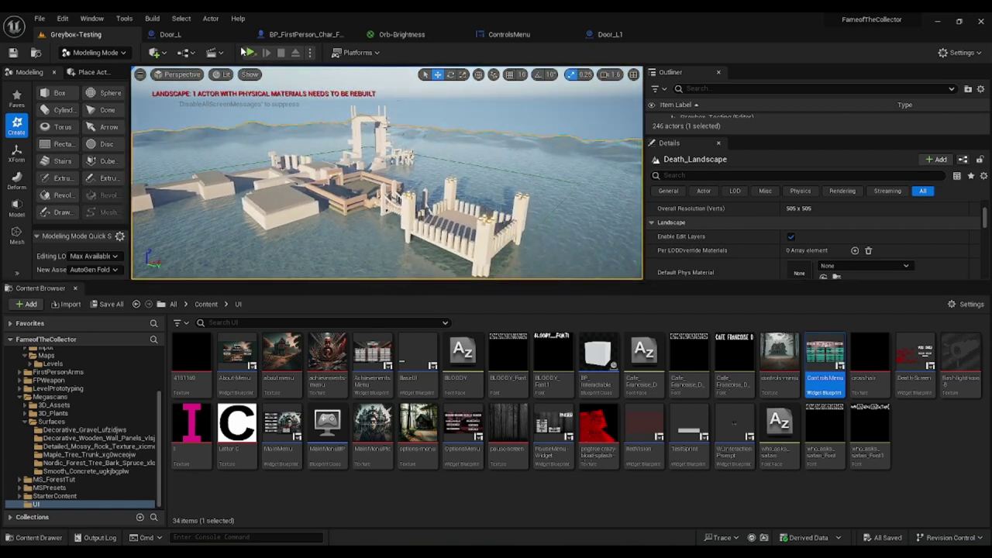
- Open the Door_L blueprint and inspect the door and its frame in the 3D preview
{"action": "left_click", "coordinate": [181, 36]}
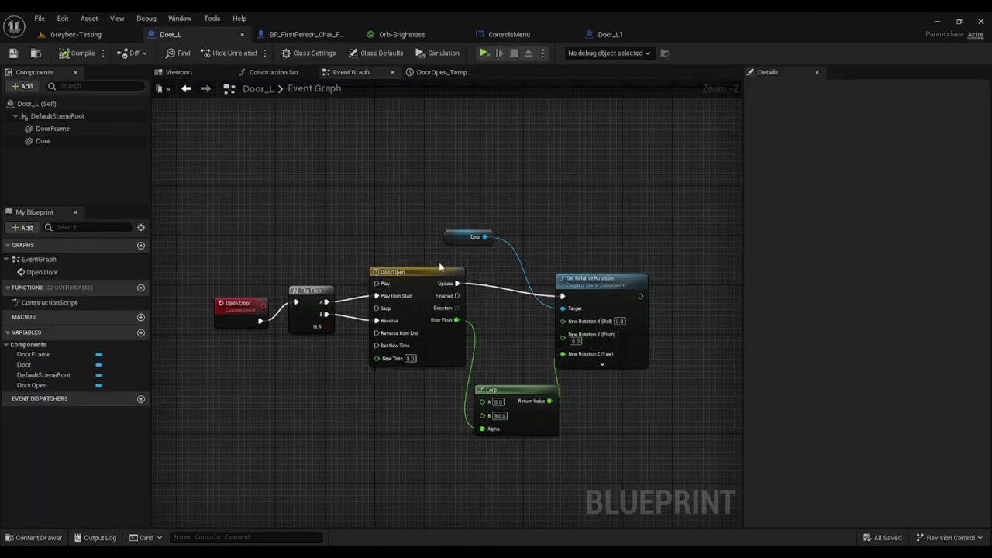
{"action": "left_click", "coordinate": [201, 74]}
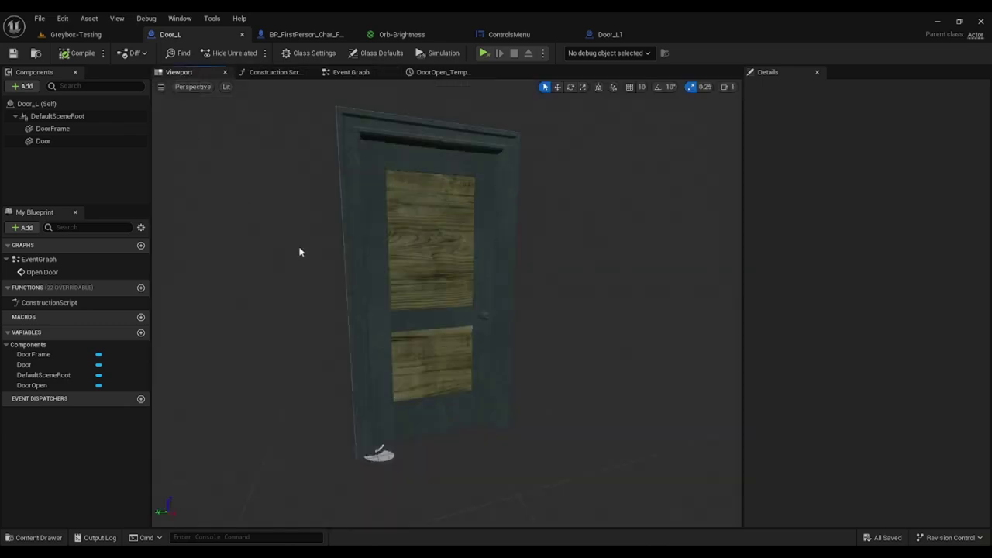
{"action": "mouse_move", "coordinate": [393, 330]}
{"action": "right_mouse_down"}
{"action": "mouse_move", "coordinate": [410, 330]}
{"action": "mouse_move", "coordinate": [423, 291]}
{"action": "mouse_move", "coordinate": [394, 329]}
{"action": "mouse_move", "coordinate": [353, 325]}
{"action": "mouse_move", "coordinate": [364, 337]}
{"action": "mouse_move", "coordinate": [399, 325]}
{"action": "right_mouse_up"}
{"action": "left_click_drag", "start_coordinate": [387, 290], "coordinate": [341, 260]}
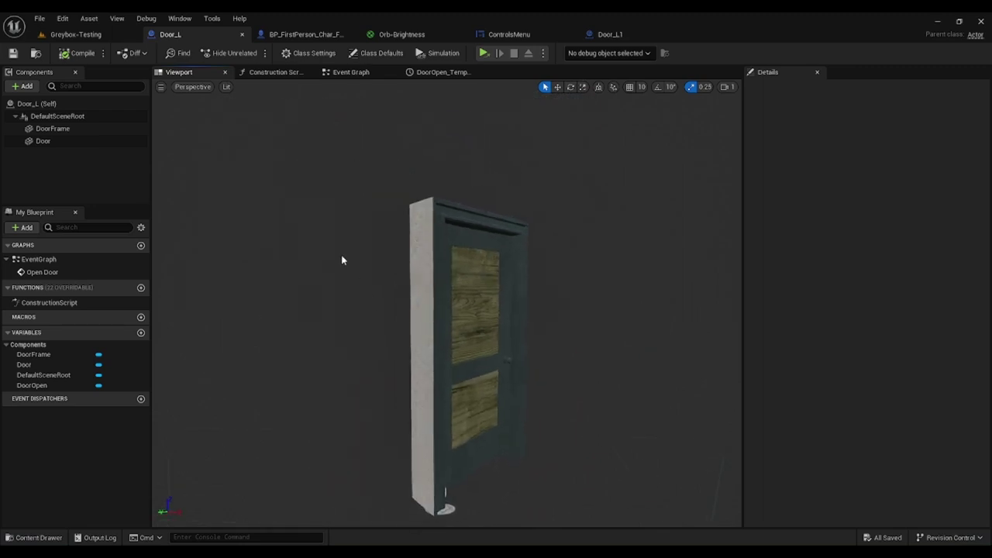
- Review the Door_L event graph, inspect the DoorFloat curve of its DoorOpen timeline, and close the timeline
{"action": "left_click", "coordinate": [348, 72]}
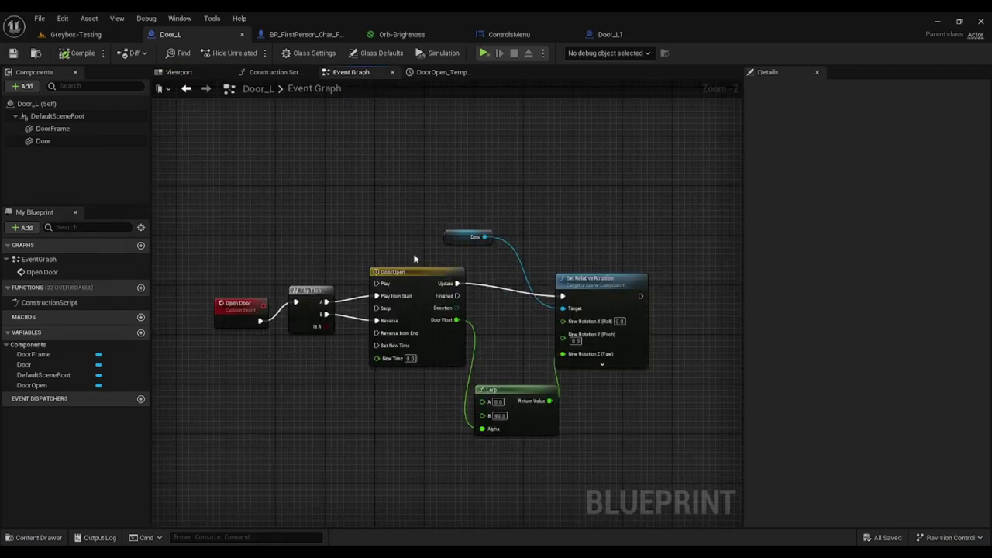
{"action": "scroll", "coordinate": [290, 336], "scroll_direction": "up", "scroll_amount": 1}
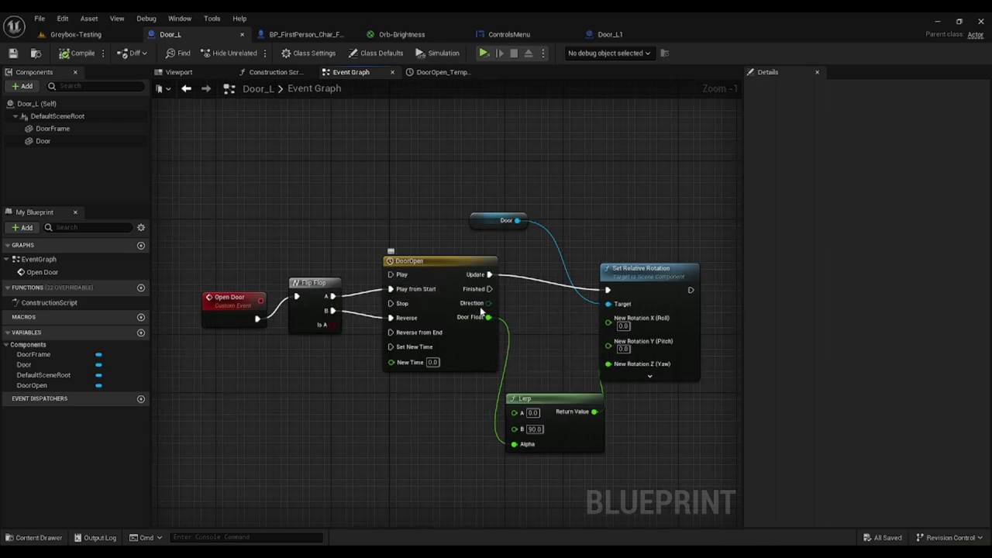
{"action": "double_click", "coordinate": [437, 288]}
{"action": "mouse_move", "coordinate": [362, 206]}
{"action": "right_mouse_down"}
{"action": "mouse_move", "coordinate": [363, 239]}
{"action": "mouse_move", "coordinate": [371, 199]}
{"action": "right_mouse_up"}
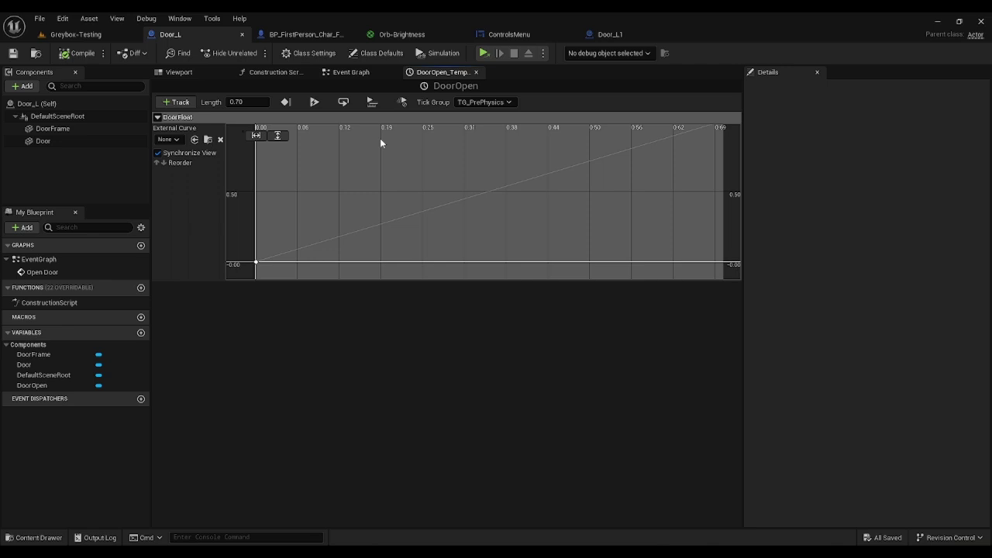
{"action": "mouse_move", "coordinate": [256, 264]}
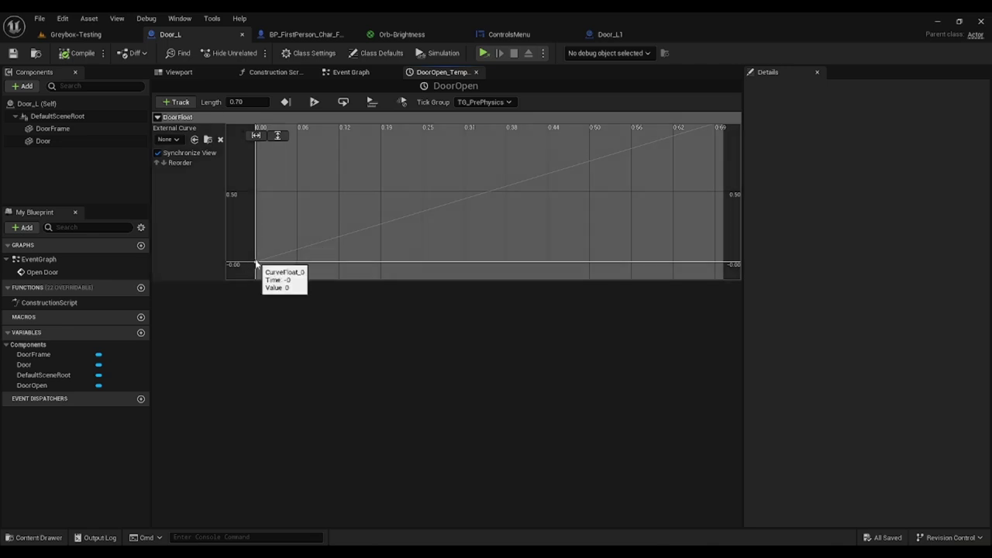
{"action": "right_click_drag", "start_coordinate": [671, 174], "coordinate": [623, 221]}
{"action": "scroll", "coordinate": [513, 218], "scroll_direction": "down", "scroll_amount": 2}
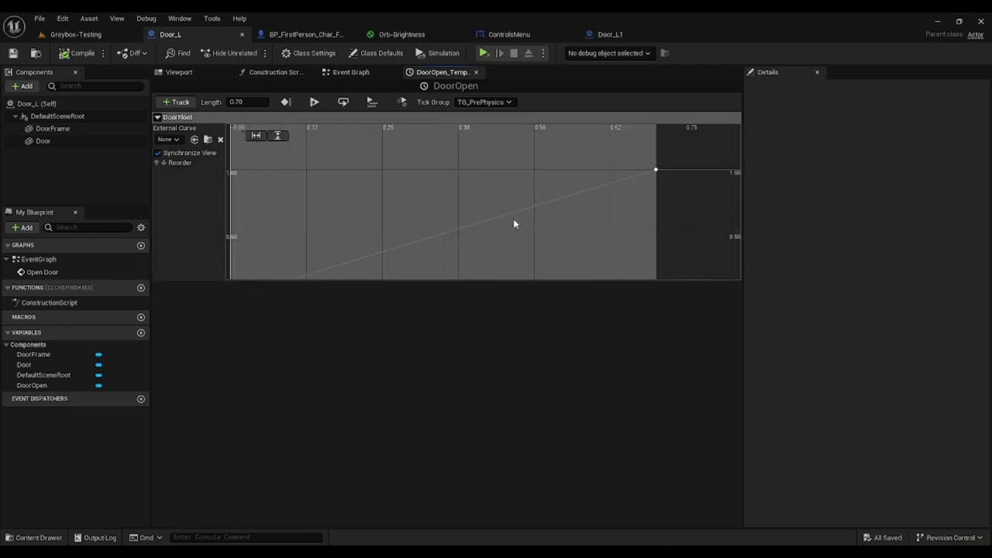
{"action": "scroll", "coordinate": [378, 205], "scroll_direction": "down", "scroll_amount": 1}
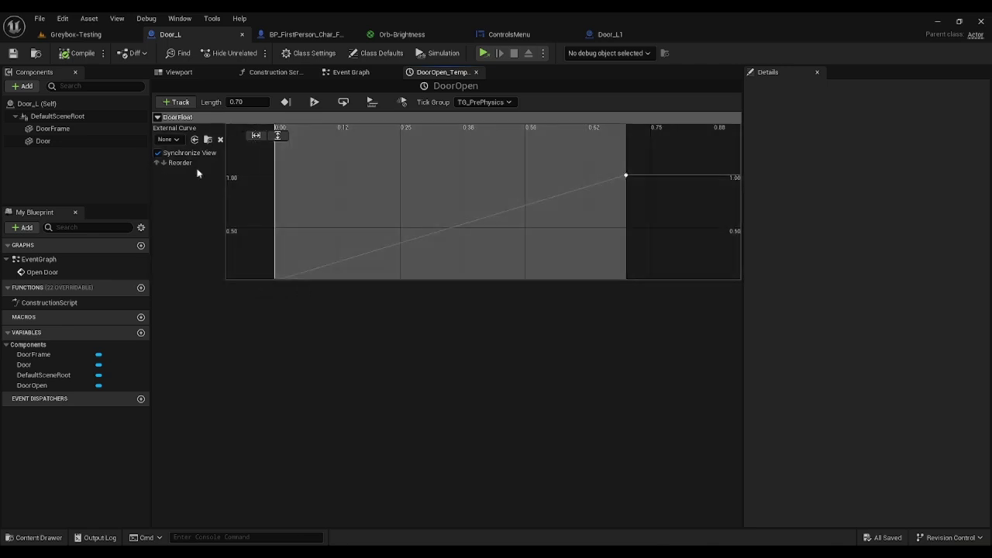
{"action": "left_click", "coordinate": [476, 72]}
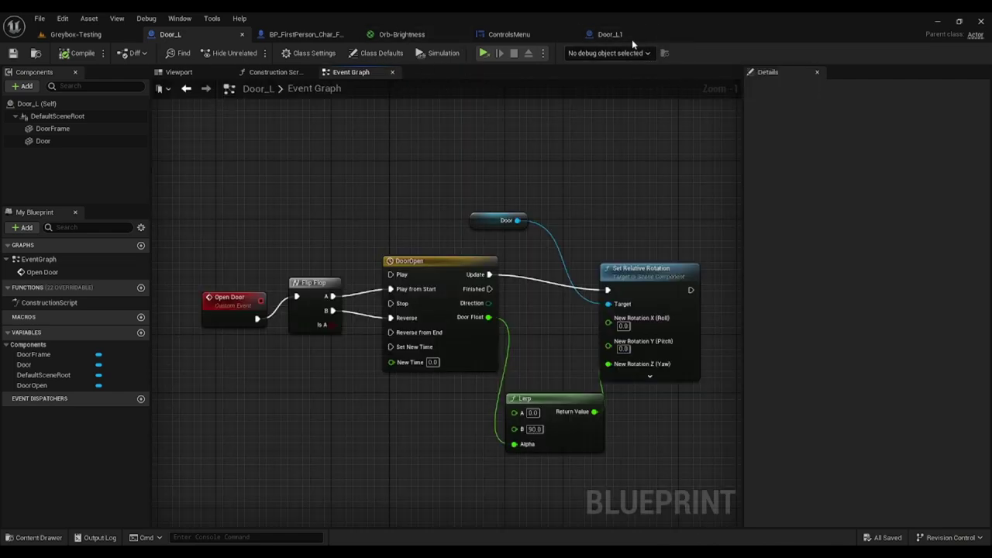
- Examine the Door_L1 event graph, including the Lerp node's B value, and the curve of its DoorOpen2 timeline
{"action": "left_click", "coordinate": [632, 38]}
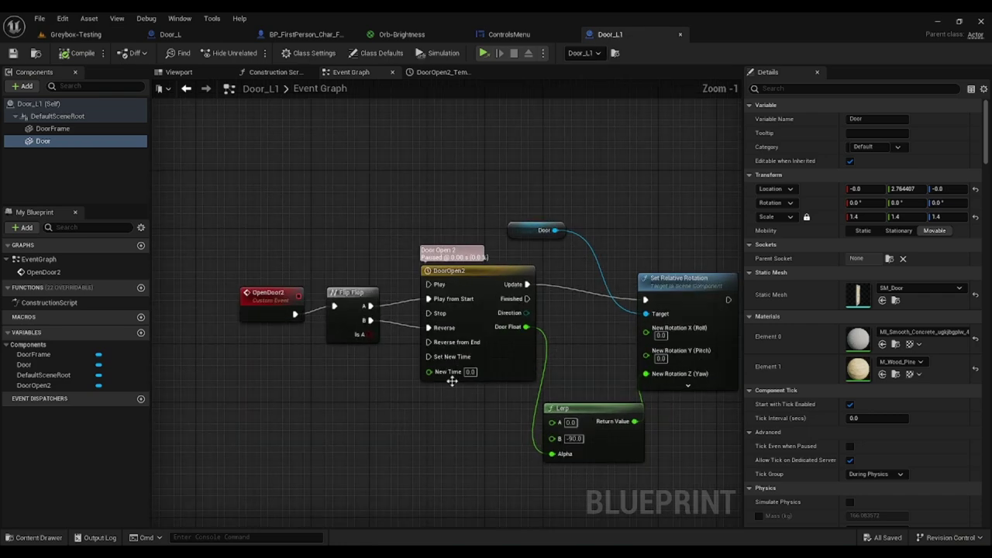
{"action": "scroll", "coordinate": [452, 380], "scroll_direction": "up", "scroll_amount": 1}
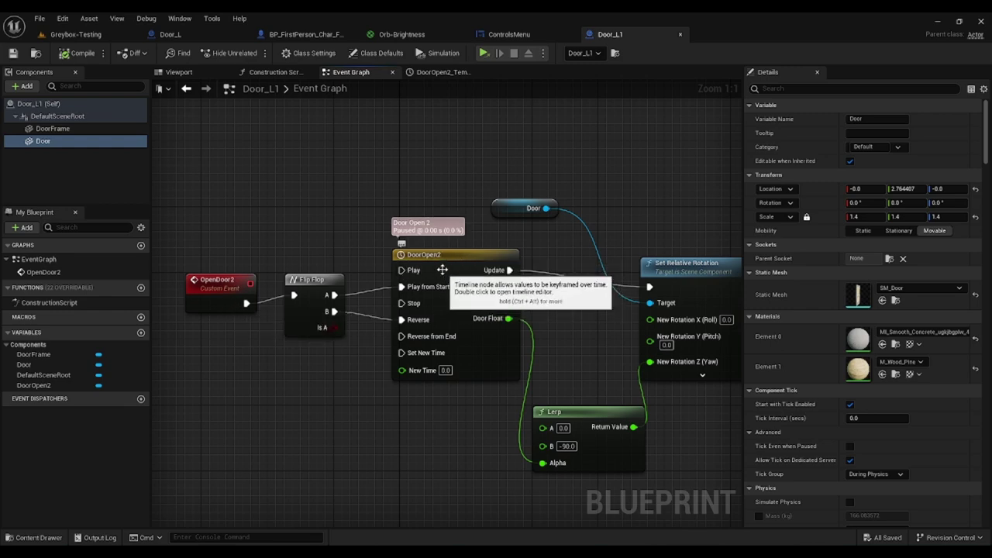
{"action": "right_click_drag", "start_coordinate": [442, 269], "coordinate": [283, 206]}
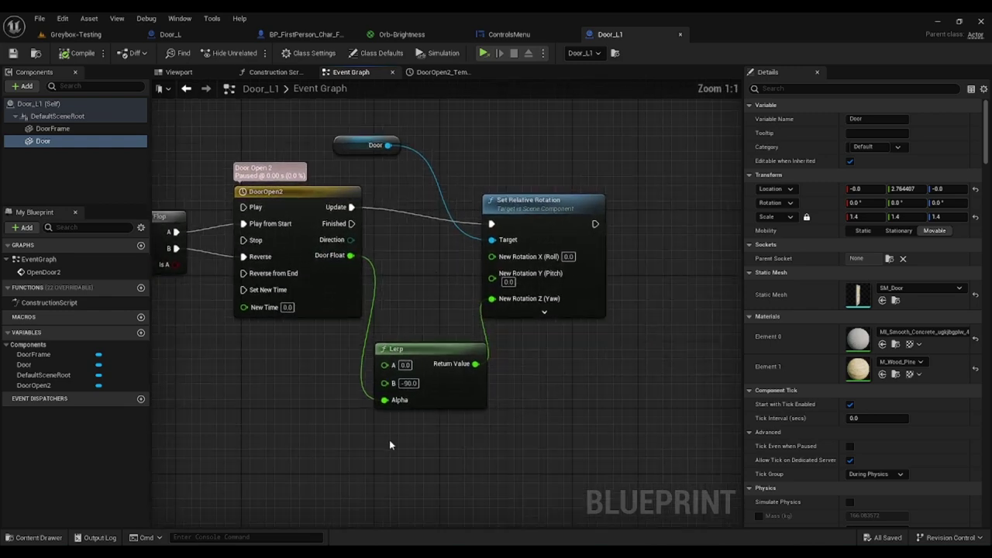
{"action": "left_click", "coordinate": [409, 383]}
{"action": "key", "text": "Return"}
{"action": "scroll", "coordinate": [303, 349], "scroll_direction": "down", "scroll_amount": 1}
{"action": "right_click_drag", "start_coordinate": [302, 348], "coordinate": [405, 406]}
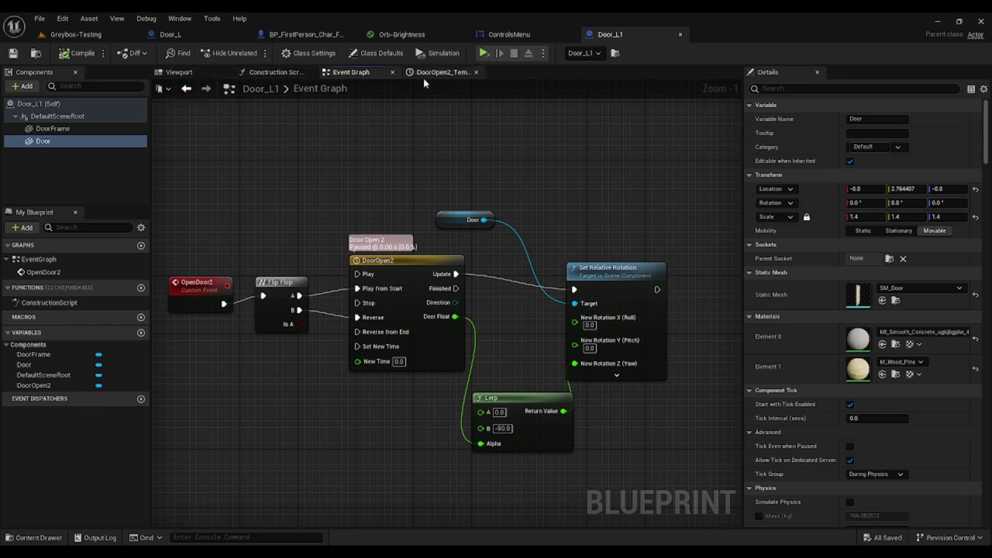
{"action": "left_click", "coordinate": [454, 73]}
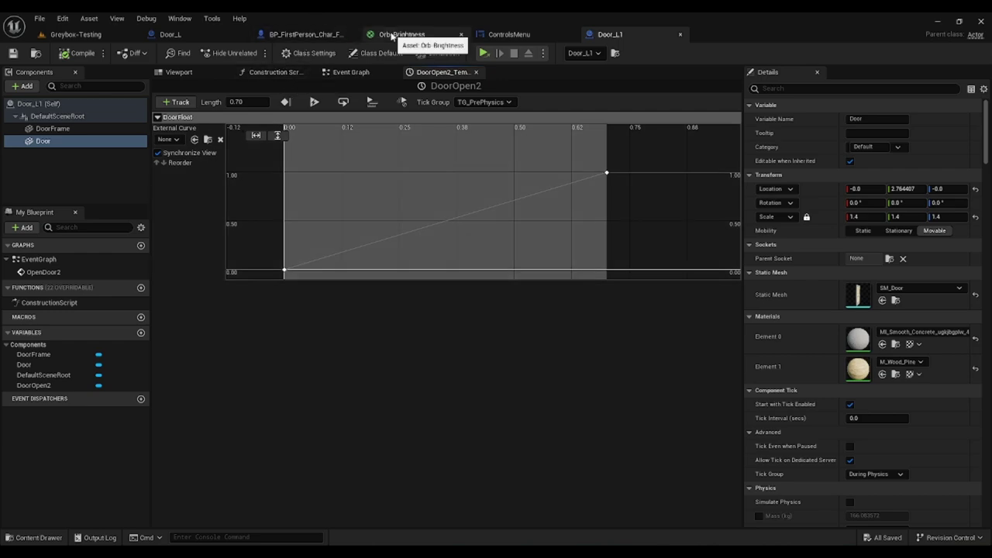
- Examine the Orb-Brightness material graph, focusing on the colour constant and the value multiplied into Emissive Color
{"action": "left_click", "coordinate": [396, 35]}
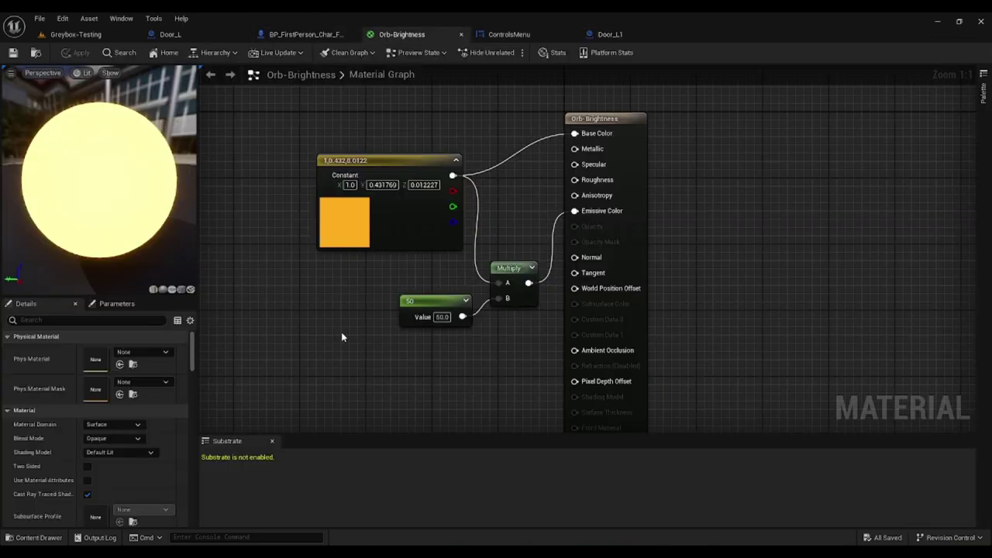
{"action": "scroll", "coordinate": [341, 332], "scroll_direction": "down", "scroll_amount": 2}
{"action": "right_click_drag", "start_coordinate": [344, 335], "coordinate": [456, 328]}
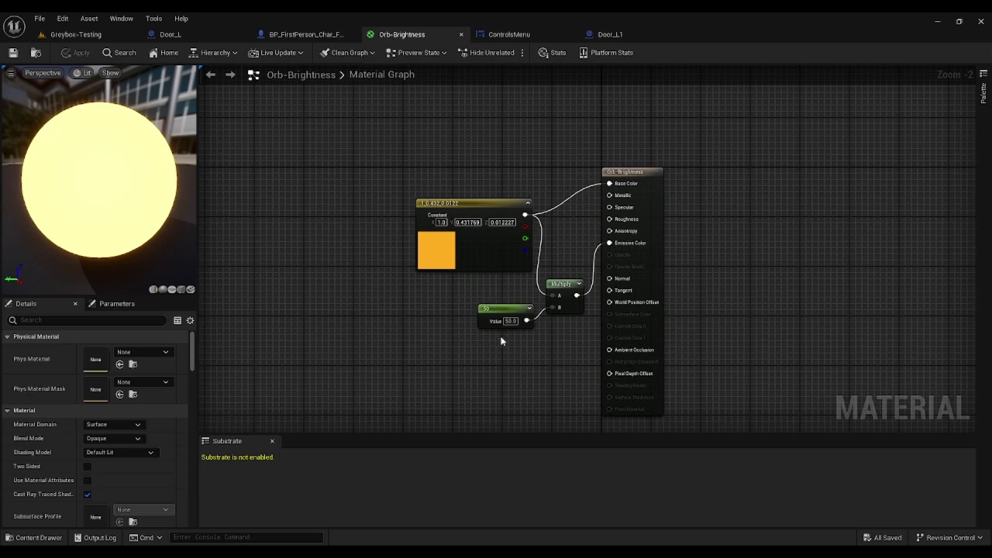
{"action": "scroll", "coordinate": [500, 341], "scroll_direction": "up", "scroll_amount": 2}
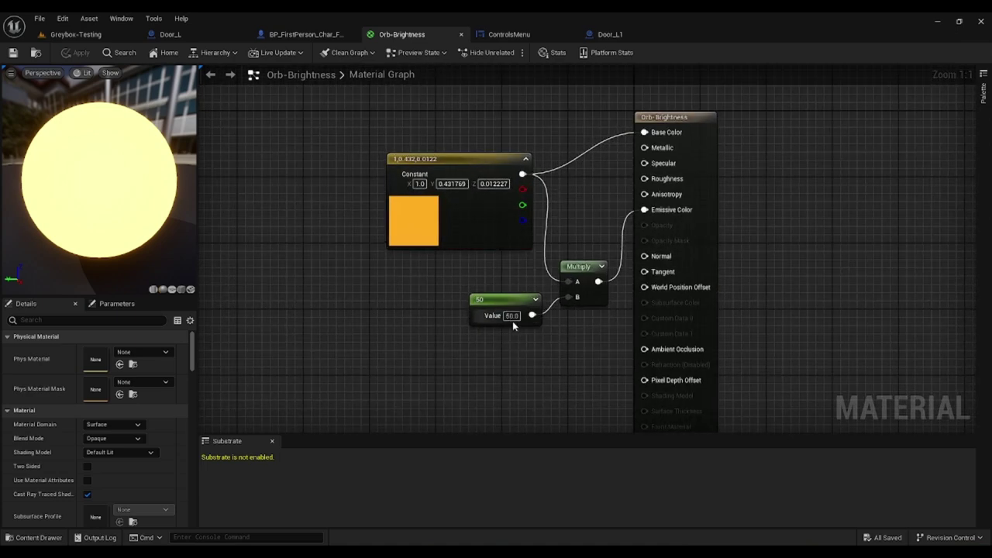
- Review the control names and key bindings in the ControlsMenu widget, including the open/close door entry
{"action": "left_click", "coordinate": [508, 34]}
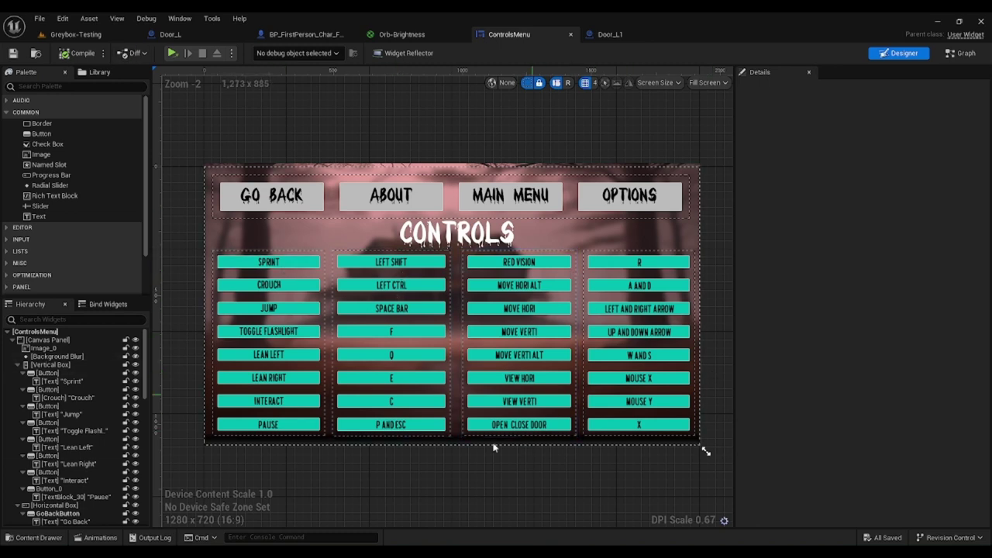
{"action": "scroll", "coordinate": [496, 449], "scroll_direction": "up", "scroll_amount": 2}
{"action": "scroll", "coordinate": [320, 381], "scroll_direction": "down", "scroll_amount": 2}
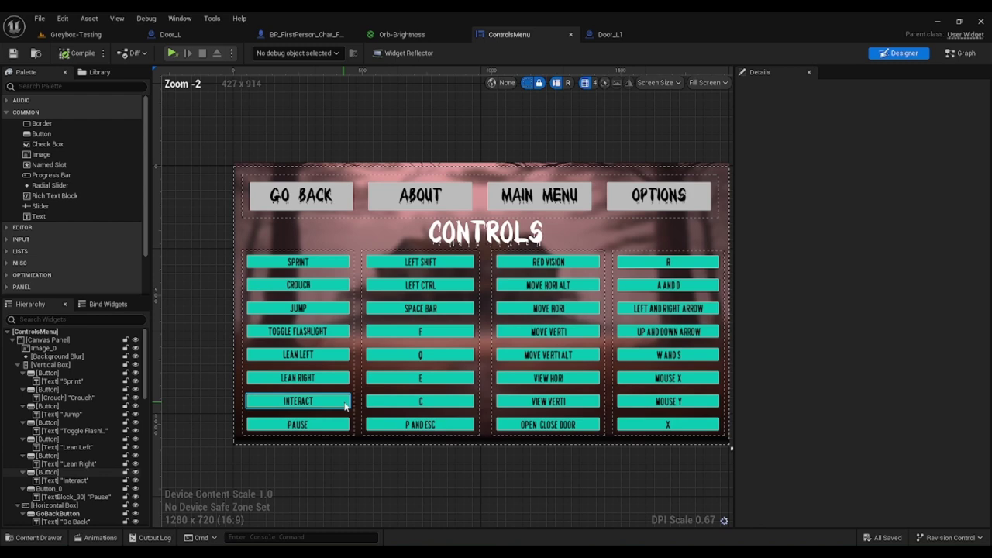
{"action": "scroll", "coordinate": [349, 409], "scroll_direction": "down", "scroll_amount": 1}
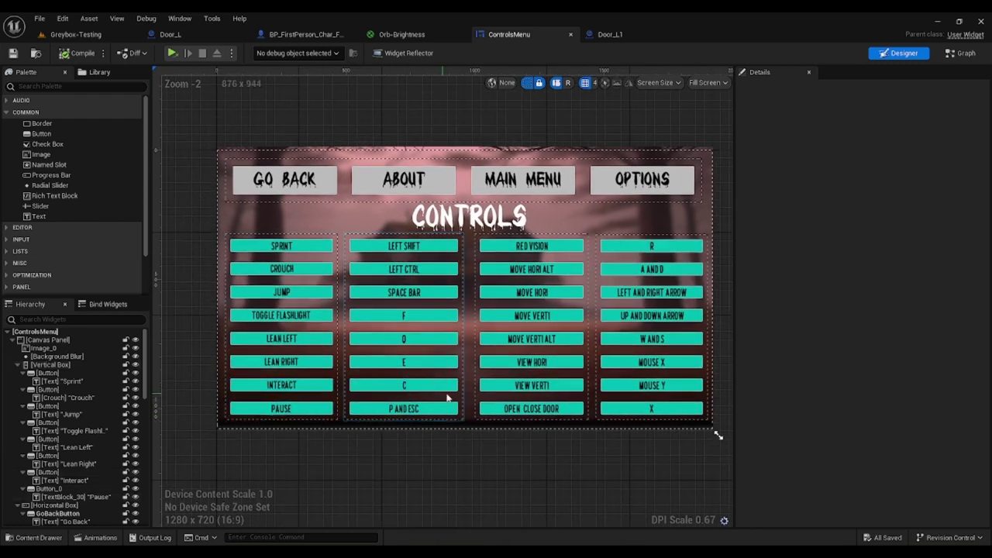
{"action": "right_click_drag", "start_coordinate": [598, 280], "coordinate": [470, 286]}
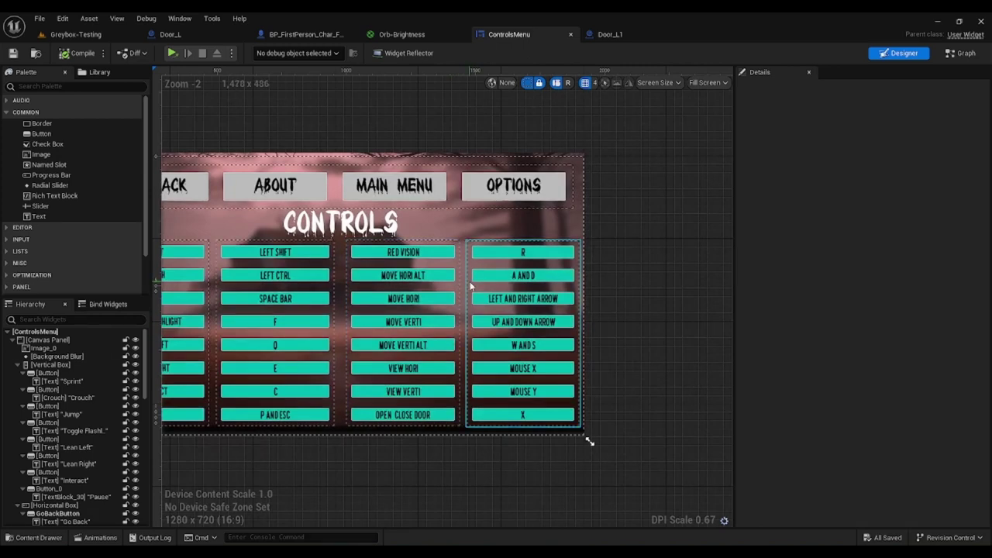
{"action": "scroll", "coordinate": [418, 264], "scroll_direction": "up", "scroll_amount": 2}
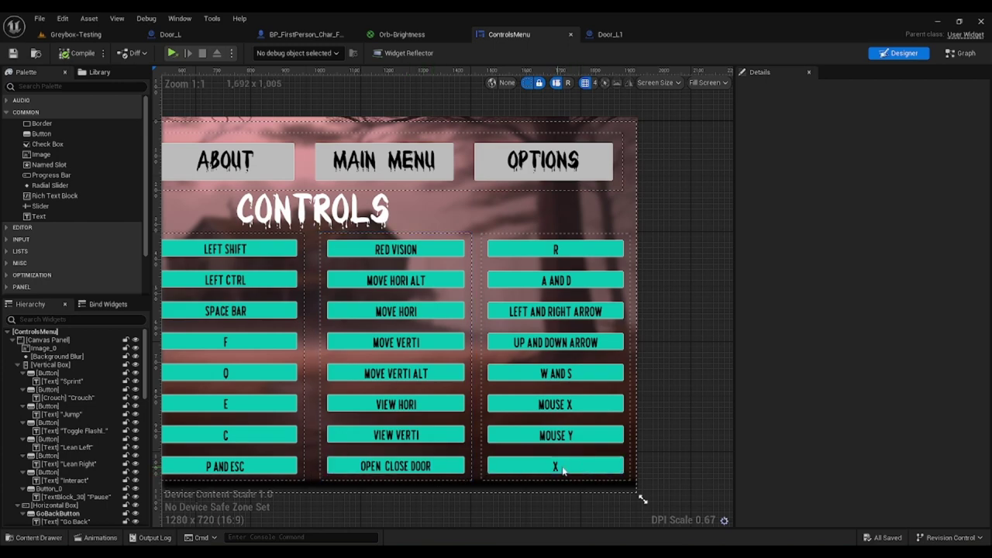
{"action": "scroll", "coordinate": [555, 466], "scroll_direction": "down", "scroll_amount": 4}
{"action": "scroll", "coordinate": [269, 339], "scroll_direction": "up", "scroll_amount": 1}
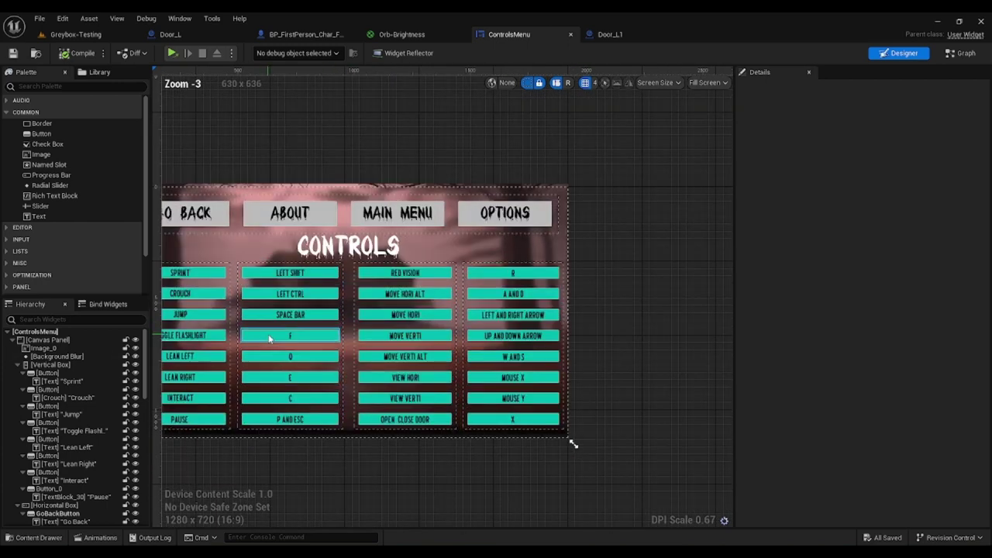
{"action": "right_click_drag", "start_coordinate": [269, 339], "coordinate": [405, 358]}
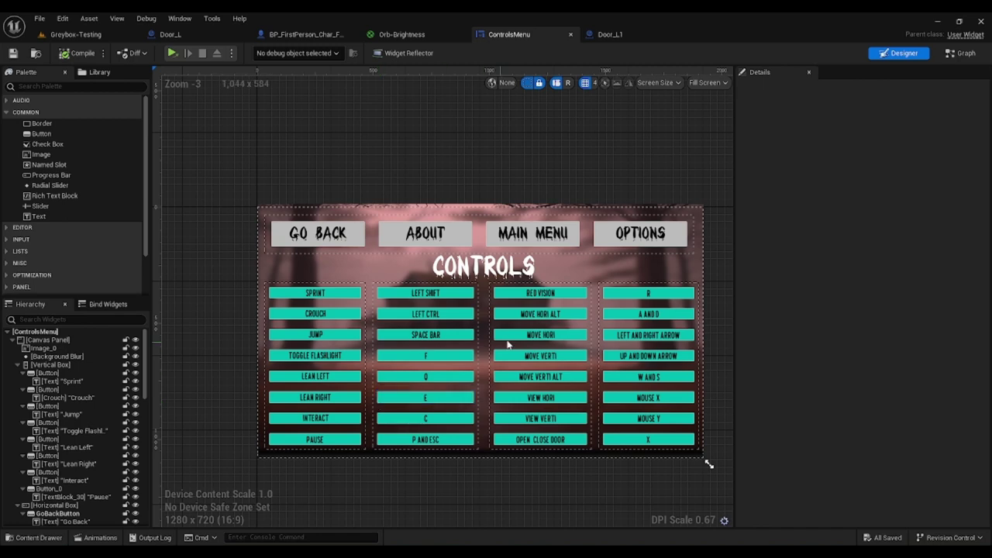
{"action": "scroll", "coordinate": [508, 343], "scroll_direction": "up", "scroll_amount": 1}
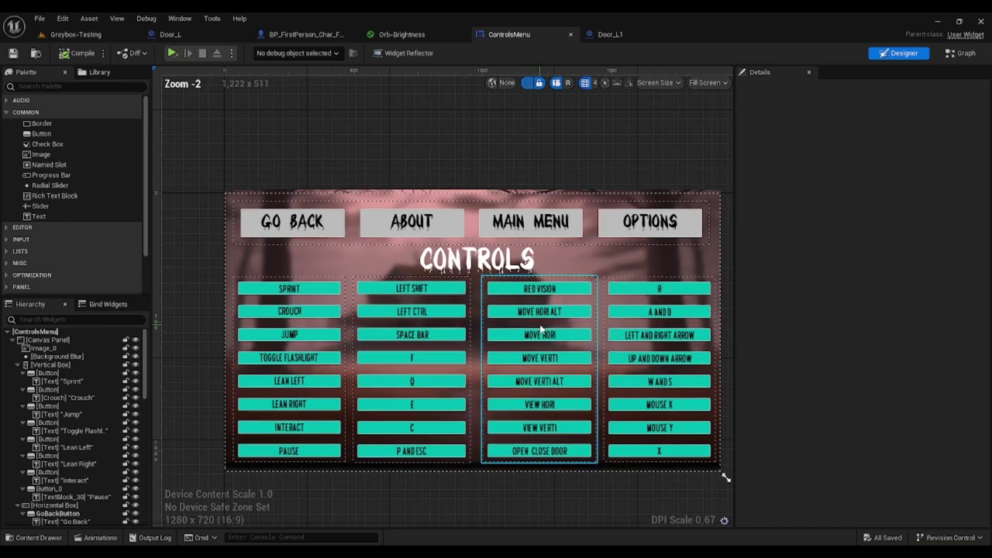
- Close the ControlsMenu, Door_L1 and Orb-Brightness editors
{"action": "left_click", "coordinate": [571, 34]}
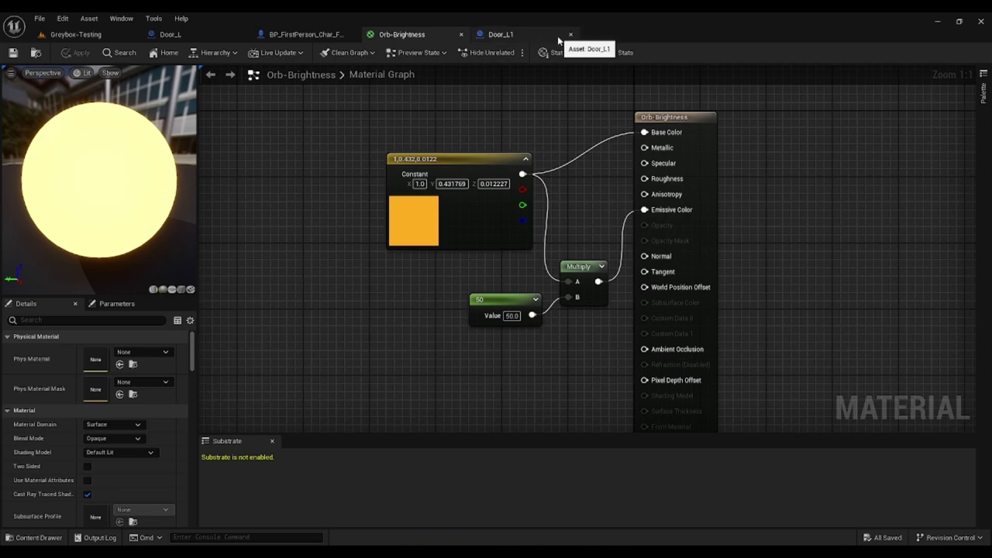
{"action": "left_click", "coordinate": [571, 35]}
{"action": "left_click", "coordinate": [461, 34]}
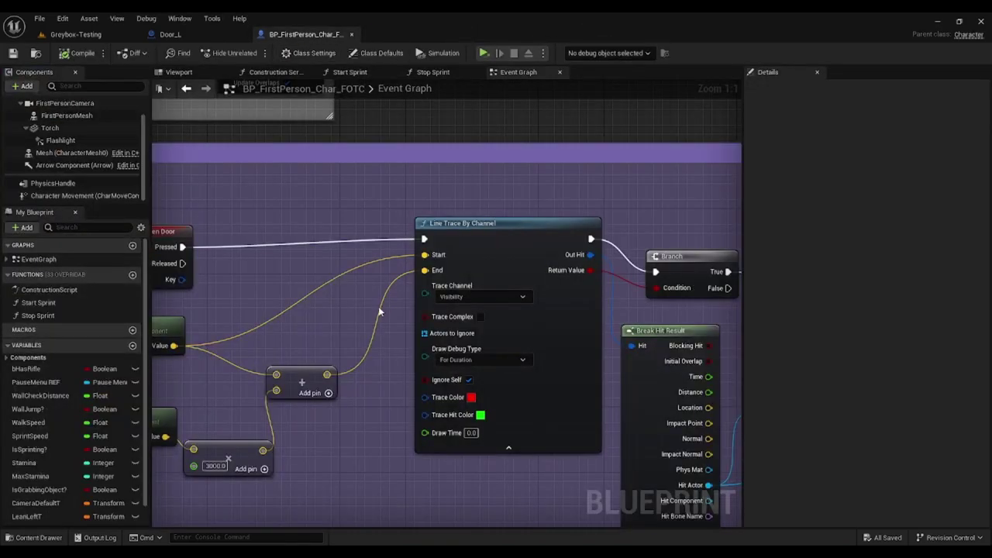
- Look through the BP_FirstPerson_Char_FOTC event graph and examine the Red Vision section's input action, branch and widget nodes
{"action": "scroll", "coordinate": [333, 326], "scroll_direction": "down", "scroll_amount": 1}
{"action": "scroll", "coordinate": [333, 325], "scroll_direction": "down", "scroll_amount": 1}
{"action": "right_click_drag", "start_coordinate": [239, 340], "coordinate": [277, 521]}
{"action": "right_click_drag", "start_coordinate": [315, 334], "coordinate": [517, 526]}
{"action": "scroll", "coordinate": [444, 404], "scroll_direction": "down", "scroll_amount": 3}
{"action": "right_click_drag", "start_coordinate": [372, 453], "coordinate": [706, 353]}
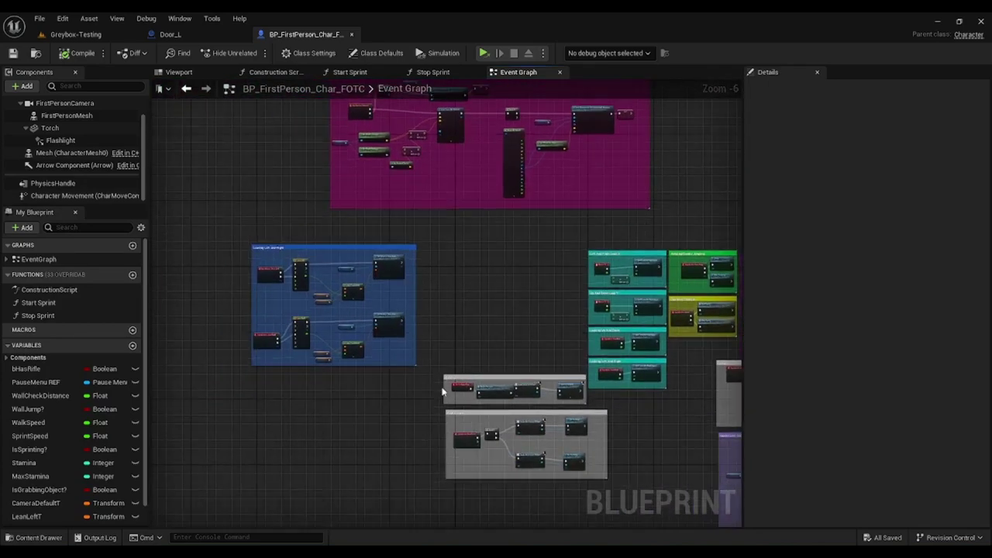
{"action": "scroll", "coordinate": [451, 378], "scroll_direction": "up", "scroll_amount": 2}
{"action": "right_click_drag", "start_coordinate": [565, 417], "coordinate": [325, 138]}
{"action": "scroll", "coordinate": [439, 254], "scroll_direction": "up", "scroll_amount": 1}
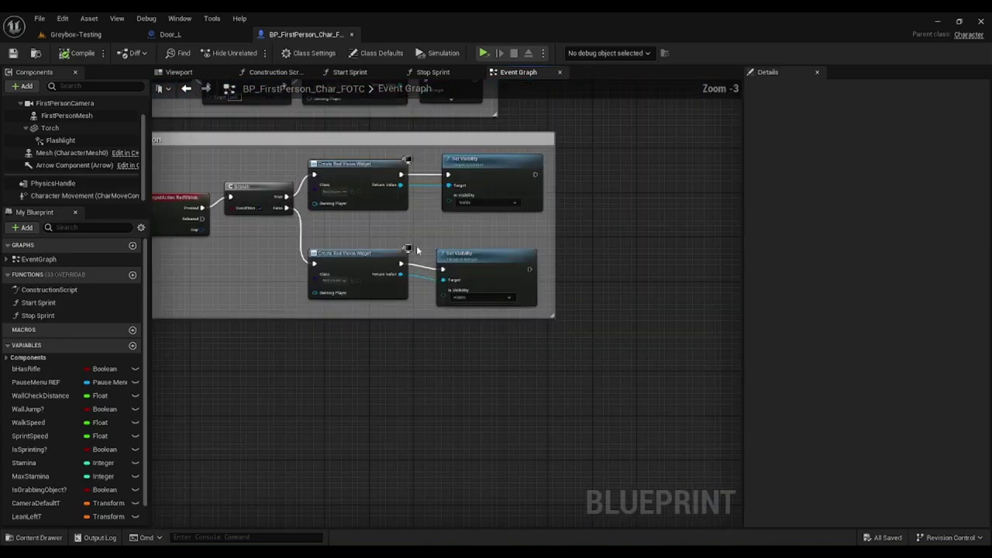
{"action": "right_click_drag", "start_coordinate": [417, 250], "coordinate": [556, 325]}
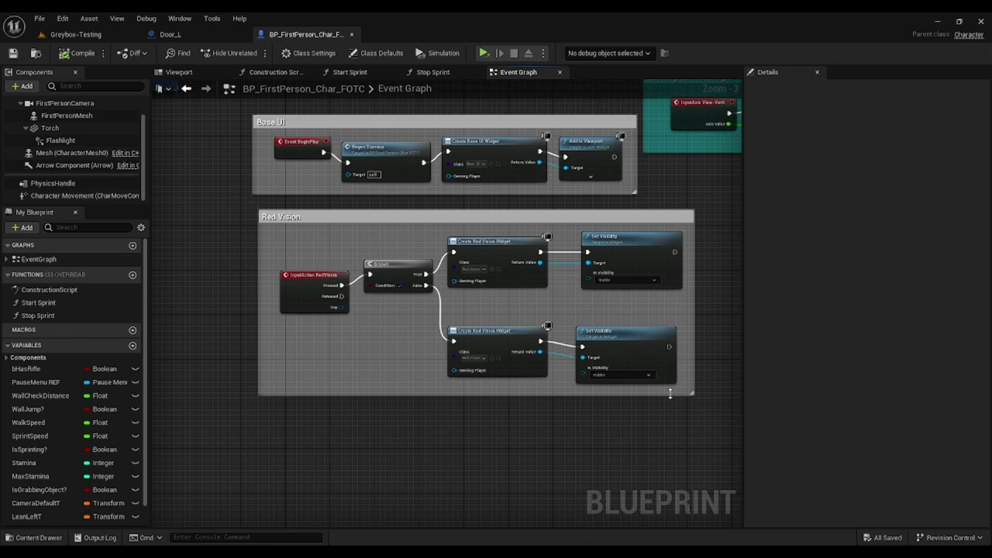
- Examine the Open/Close Door section of the event graph, from its input action to the Line Trace By Channel node
{"action": "scroll", "coordinate": [672, 457], "scroll_direction": "down", "scroll_amount": 3}
{"action": "right_click_drag", "start_coordinate": [672, 465], "coordinate": [221, 293]}
{"action": "scroll", "coordinate": [482, 272], "scroll_direction": "up", "scroll_amount": 2}
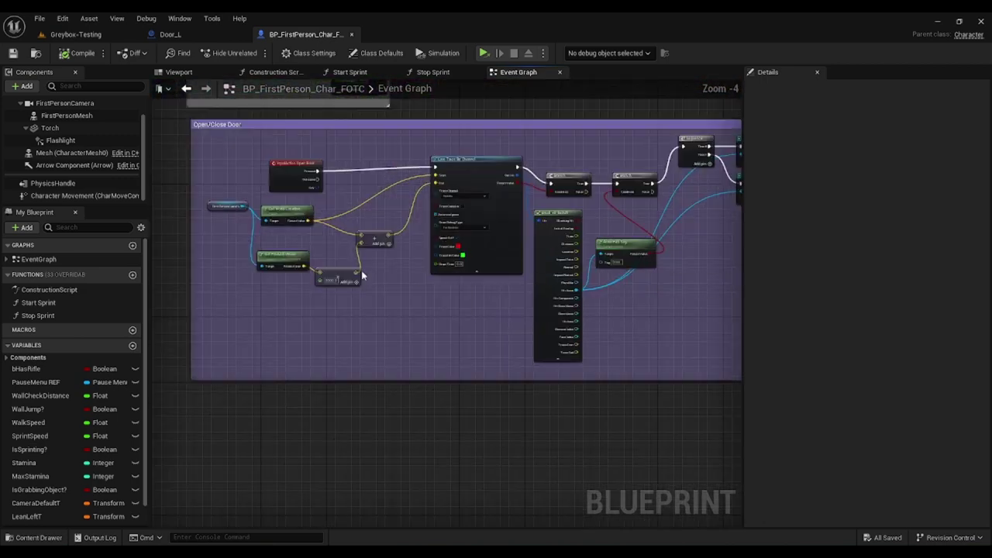
{"action": "scroll", "coordinate": [355, 250], "scroll_direction": "up", "scroll_amount": 1}
{"action": "right_click_drag", "start_coordinate": [360, 254], "coordinate": [445, 316]}
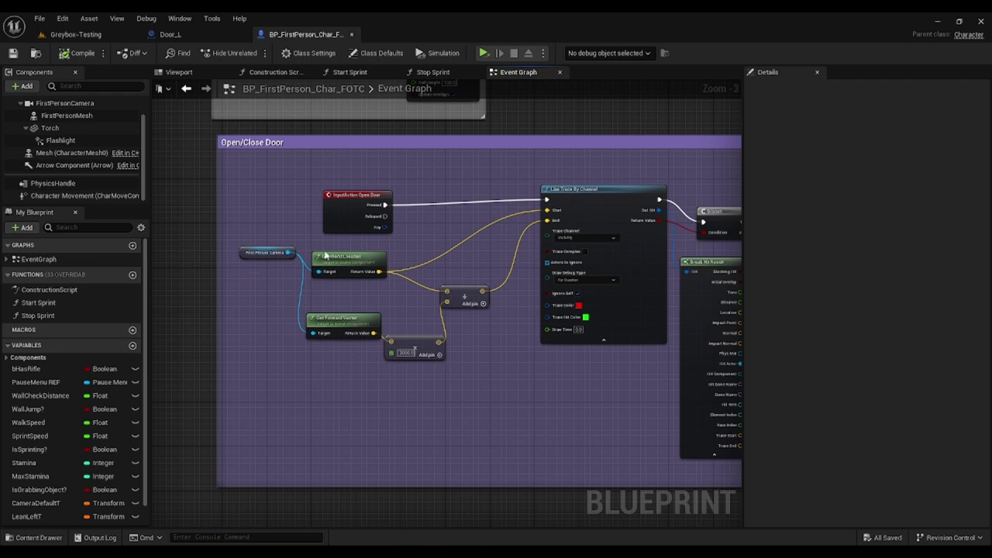
- Examine the Open/Close Door trace logic, from the camera vector and Line Trace By Channel nodes to Break Hit Result and Actor Has Tag
{"action": "scroll", "coordinate": [324, 256], "scroll_direction": "up", "scroll_amount": 1}
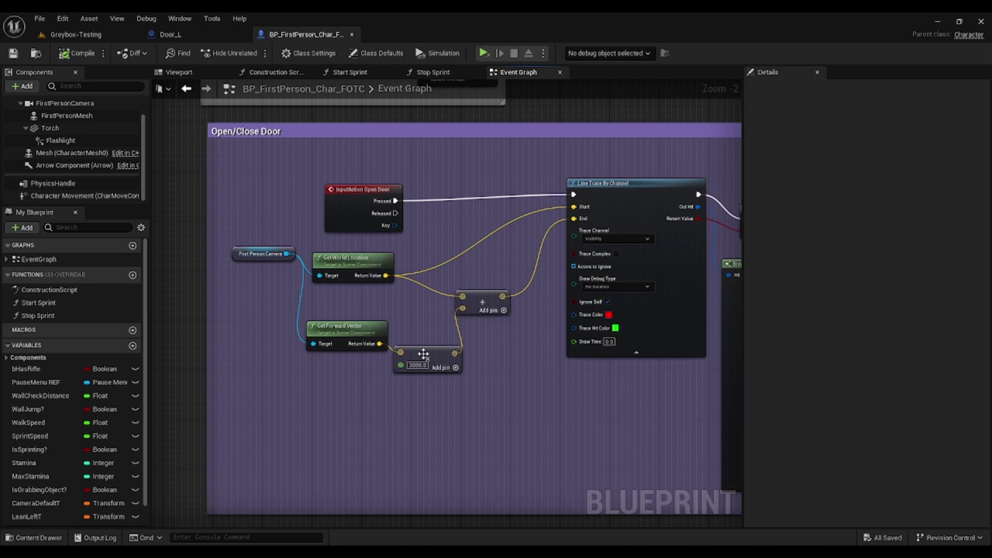
{"action": "key", "text": "Return"}
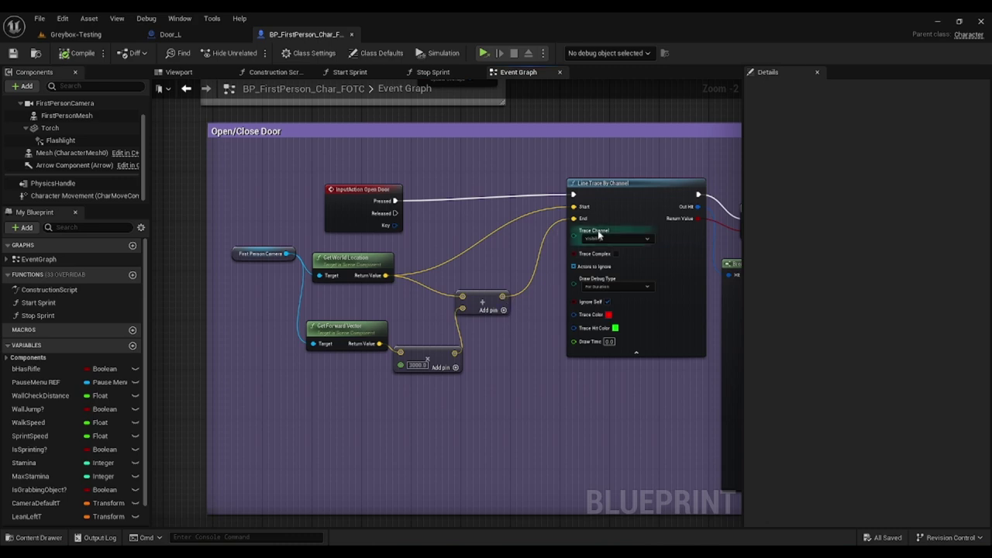
{"action": "right_click_drag", "start_coordinate": [532, 358], "coordinate": [260, 356]}
{"action": "right_click_drag", "start_coordinate": [475, 368], "coordinate": [393, 346]}
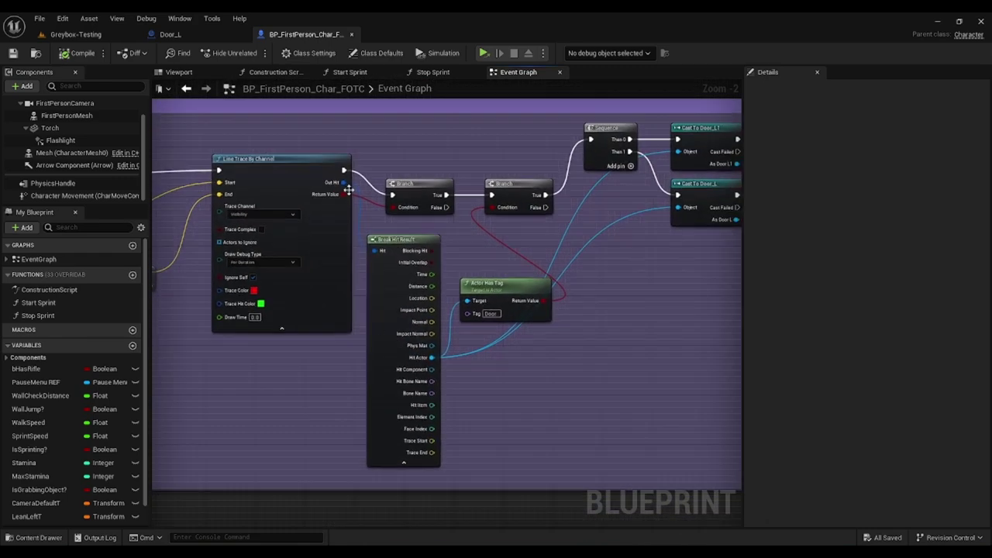
{"action": "right_click_drag", "start_coordinate": [515, 367], "coordinate": [453, 381]}
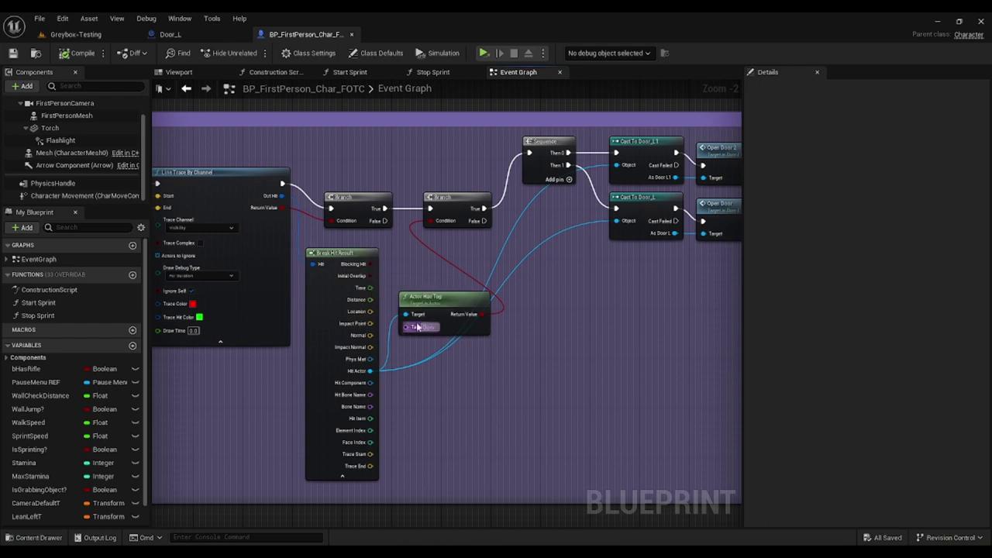
{"action": "scroll", "coordinate": [434, 335], "scroll_direction": "up", "scroll_amount": 2}
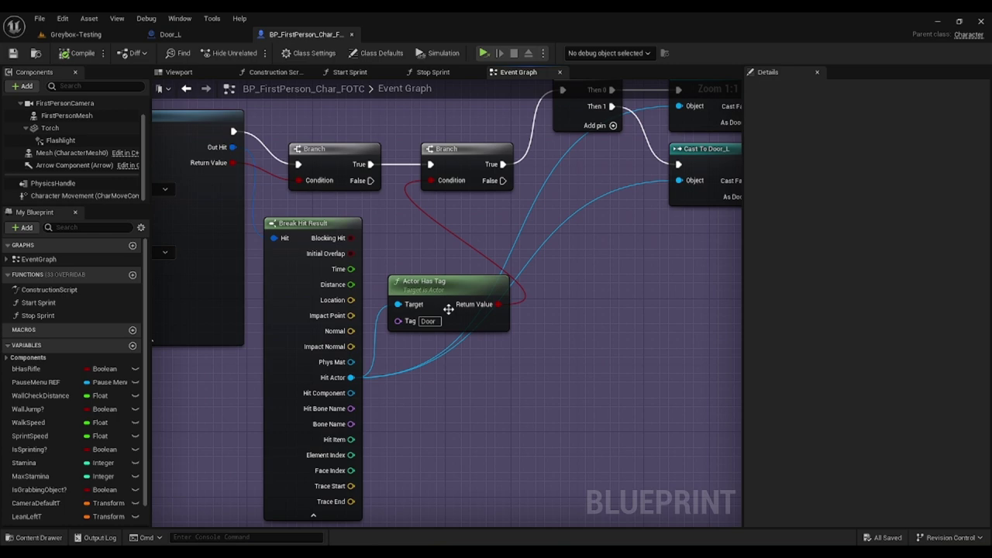
{"action": "scroll", "coordinate": [424, 348], "scroll_direction": "down", "scroll_amount": 1}
{"action": "right_click_drag", "start_coordinate": [424, 348], "coordinate": [393, 462]}
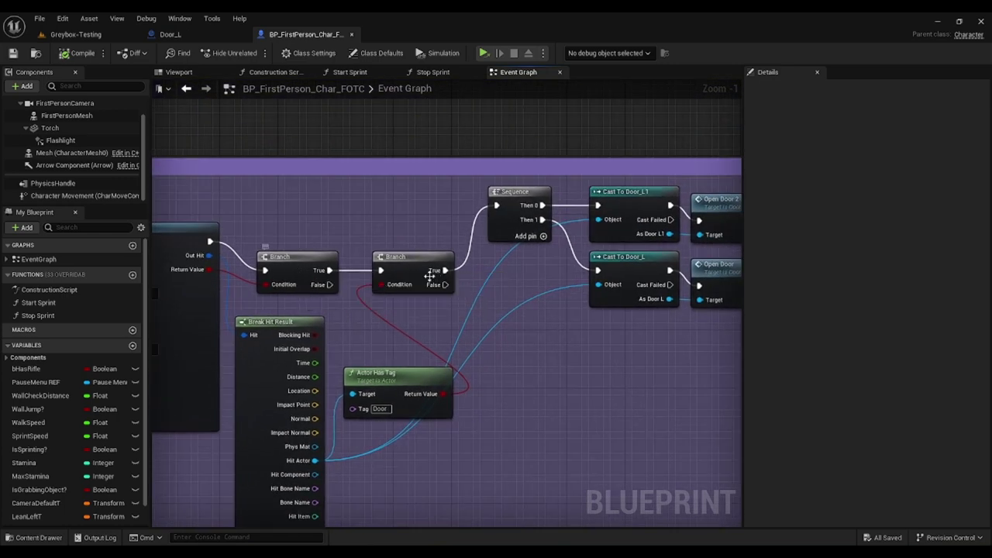
- Examine the Sequence node and its casts to Door_L1 and Door_L with their Open Door 2 and Open Door calls
{"action": "right_click_drag", "start_coordinate": [466, 273], "coordinate": [283, 304]}
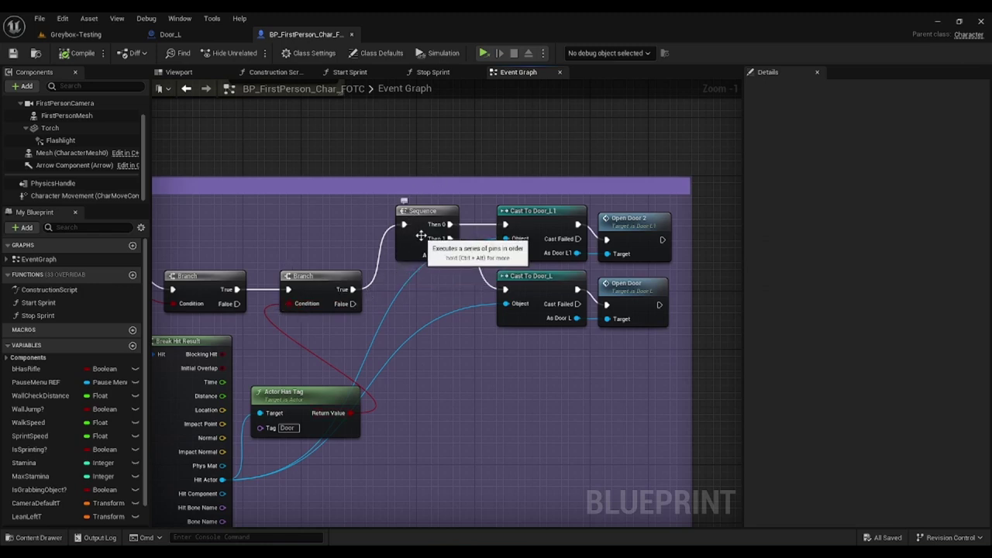
{"action": "right_click_drag", "start_coordinate": [434, 286], "coordinate": [317, 309]}
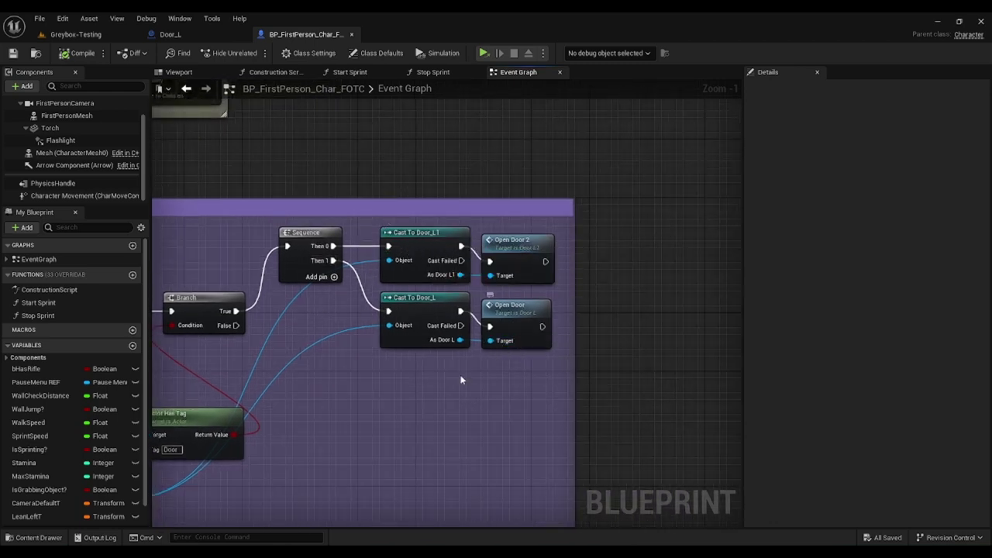
{"action": "right_click_drag", "start_coordinate": [488, 382], "coordinate": [607, 341]}
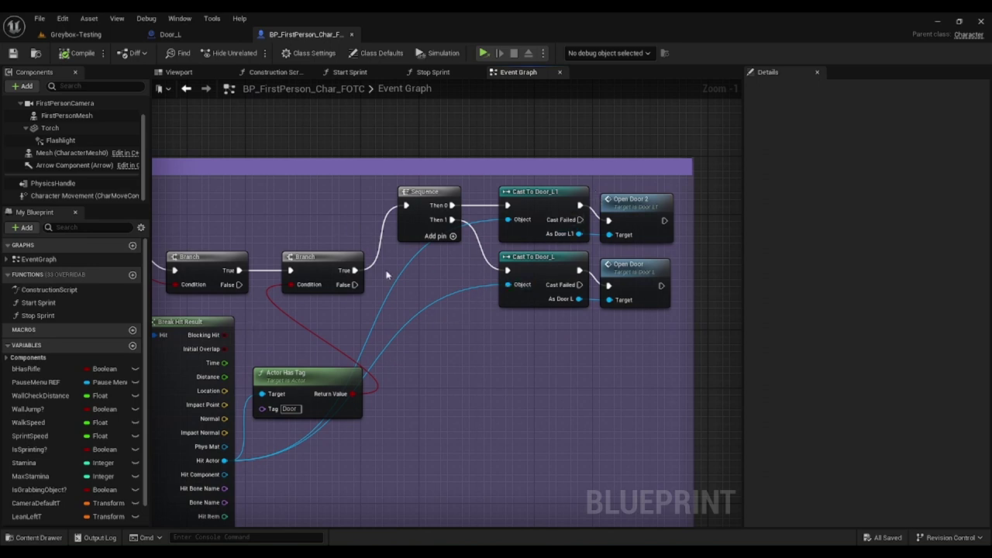
{"action": "right_click_drag", "start_coordinate": [375, 305], "coordinate": [408, 318]}
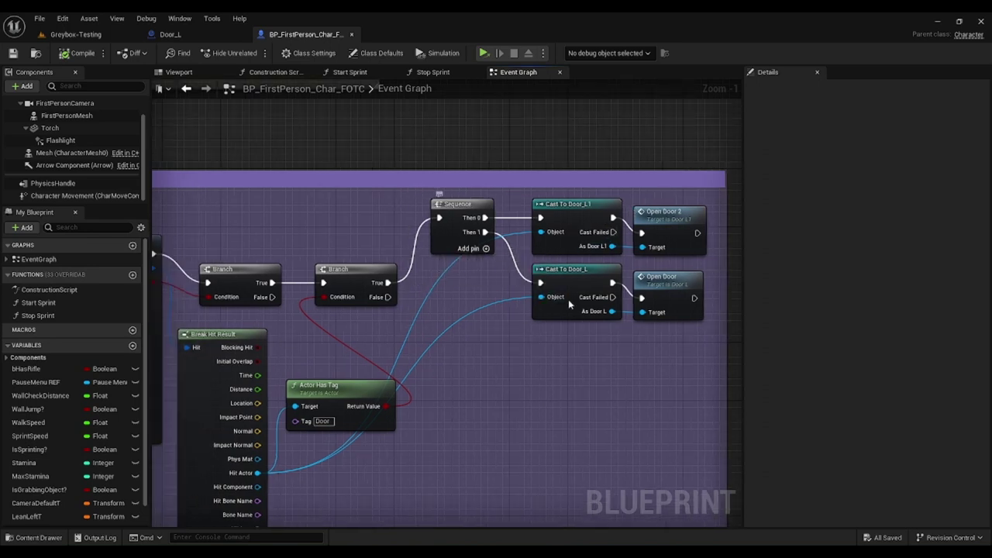
{"action": "scroll", "coordinate": [480, 354], "scroll_direction": "down", "scroll_amount": 2}
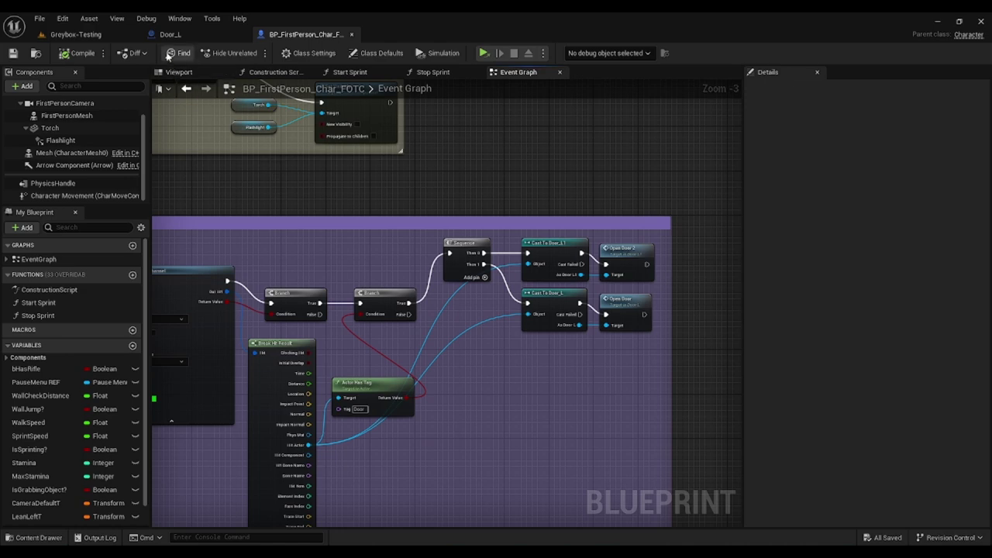
- Look up the Tags property in the Door_L blueprint's class defaults by filtering for "tags", and clear the filter
{"action": "left_click", "coordinate": [179, 34]}
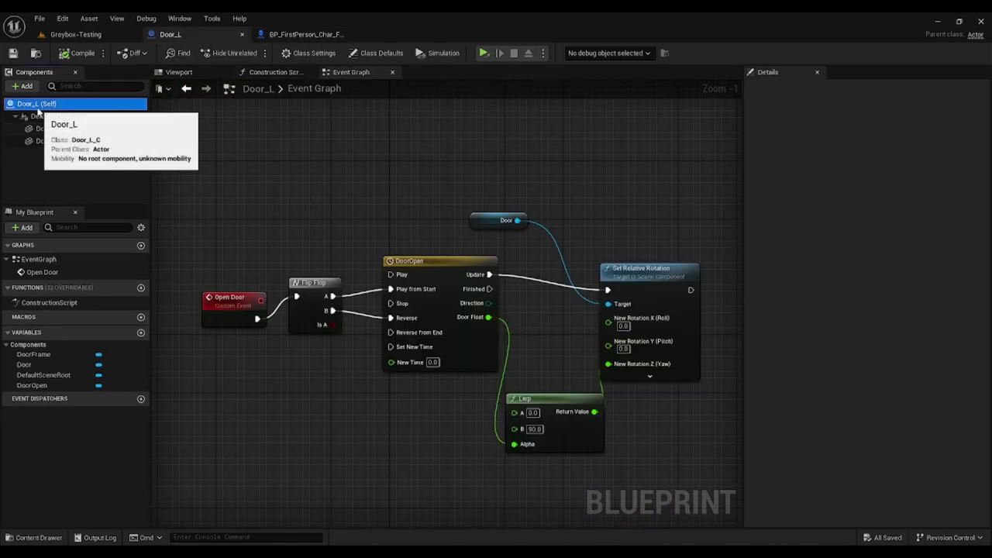
{"action": "left_click", "coordinate": [37, 110]}
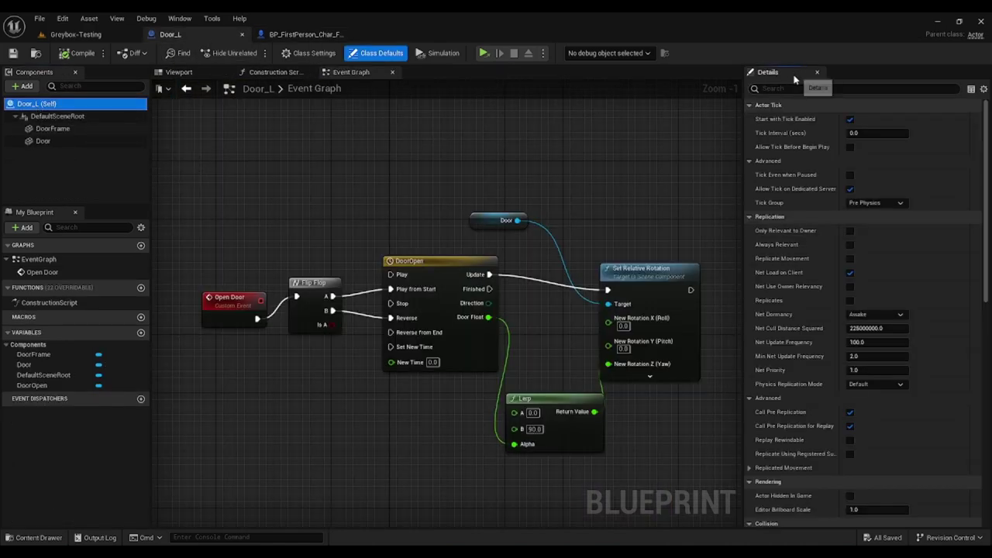
{"action": "left_click", "coordinate": [755, 89]}
{"action": "type", "text": "tags"}
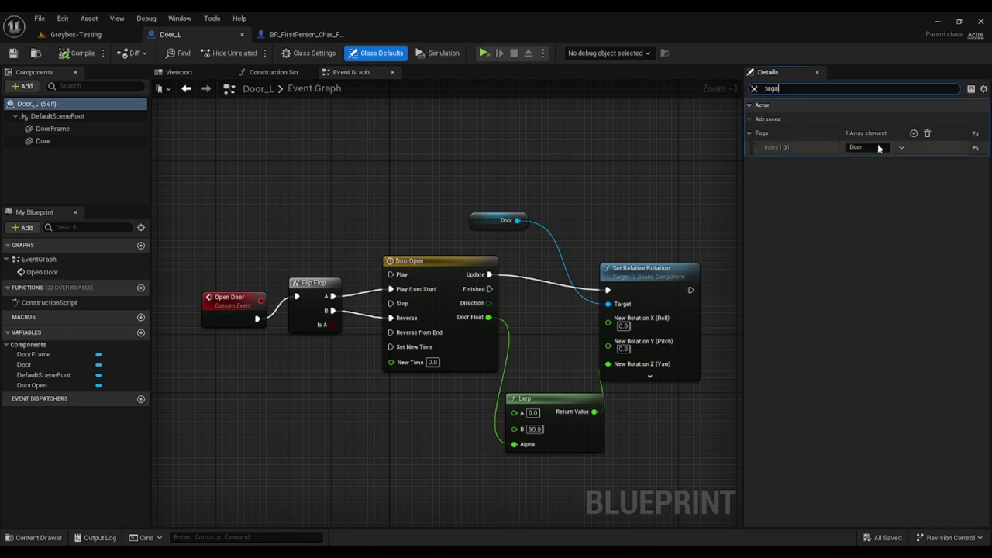
{"action": "left_click", "coordinate": [754, 88]}
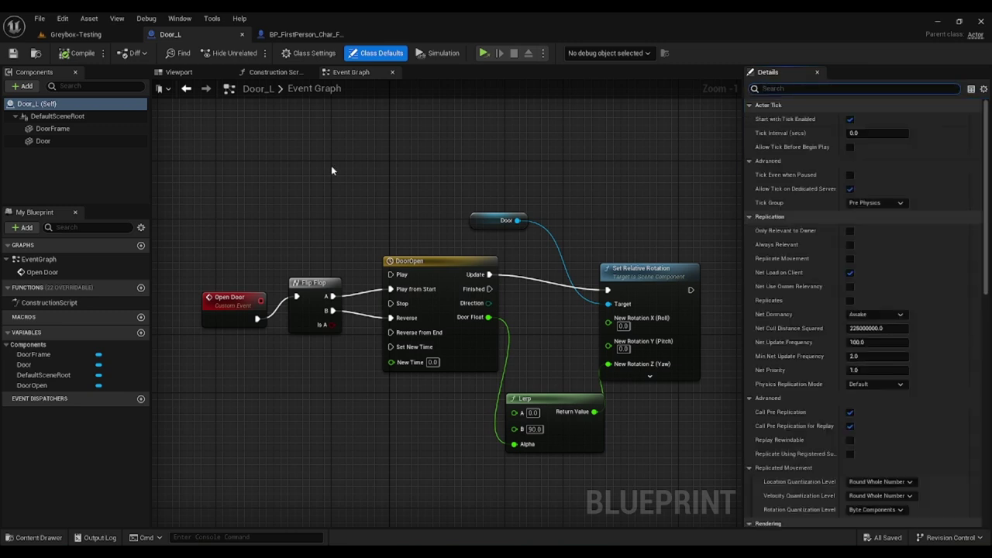
- Inspect the DoorFrame and Door mesh components in Door_L's 3D preview
{"action": "left_click", "coordinate": [172, 73]}
{"action": "left_click", "coordinate": [62, 128]}
{"action": "mouse_move", "coordinate": [374, 335]}
{"action": "right_mouse_down"}
{"action": "mouse_move", "coordinate": [290, 353]}
{"action": "mouse_move", "coordinate": [395, 350]}
{"action": "mouse_move", "coordinate": [387, 335]}
{"action": "mouse_move", "coordinate": [378, 347]}
{"action": "right_mouse_up"}
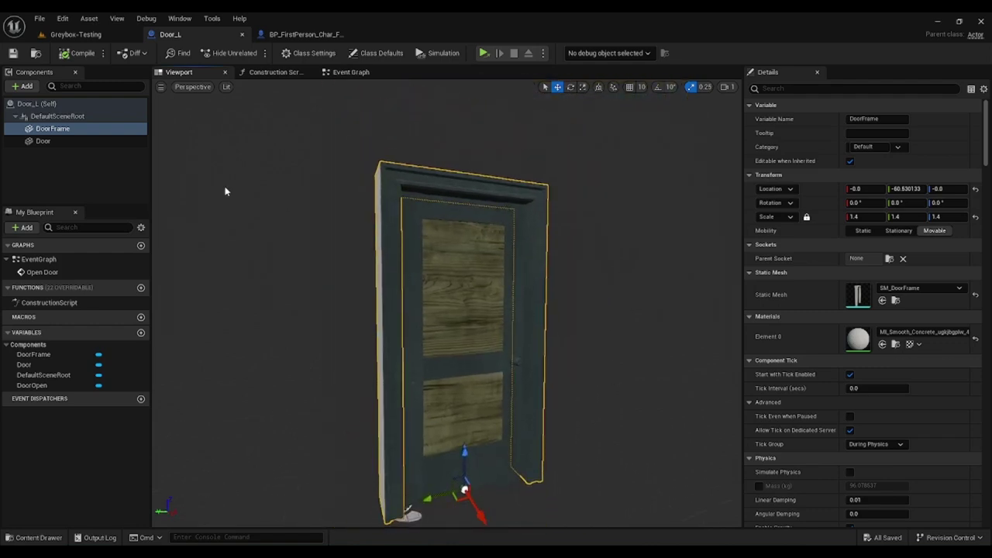
{"action": "left_click", "coordinate": [93, 142]}
{"action": "mouse_move", "coordinate": [436, 292]}
{"action": "right_mouse_down"}
{"action": "mouse_move", "coordinate": [414, 333]}
{"action": "mouse_move", "coordinate": [438, 329]}
{"action": "mouse_move", "coordinate": [436, 293]}
{"action": "right_mouse_up"}
{"action": "left_click_drag", "start_coordinate": [523, 183], "coordinate": [467, 379]}
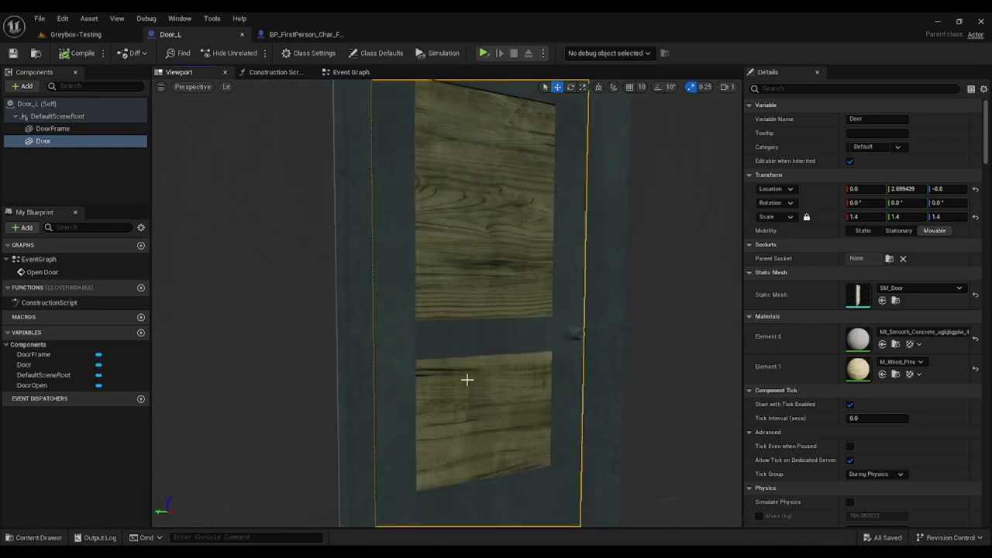
- Return to the Greybox-Testing level, look inside the project's Audio folder and go back to the Content folder
{"action": "left_click", "coordinate": [63, 35]}
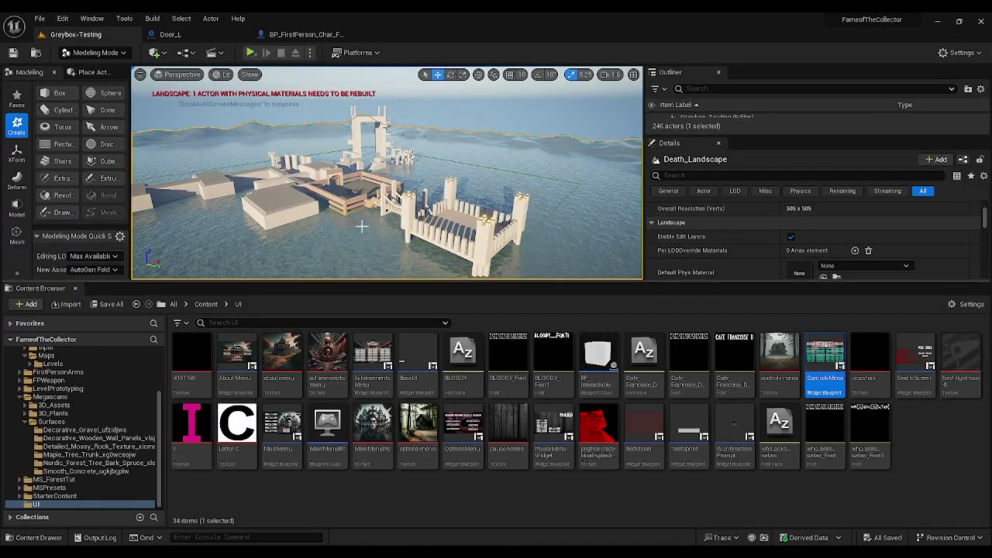
{"action": "right_click_drag", "start_coordinate": [362, 227], "coordinate": [371, 250]}
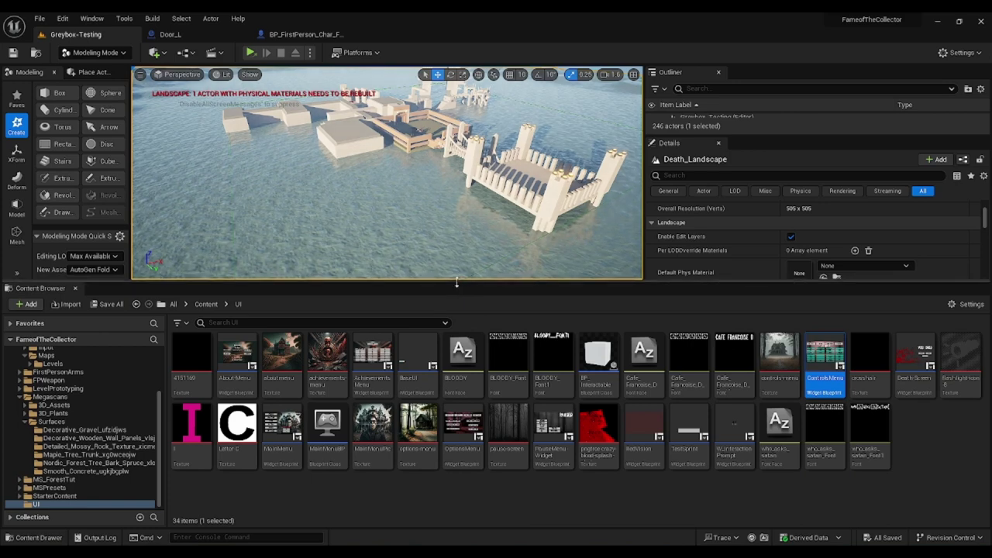
{"action": "left_click", "coordinate": [206, 304]}
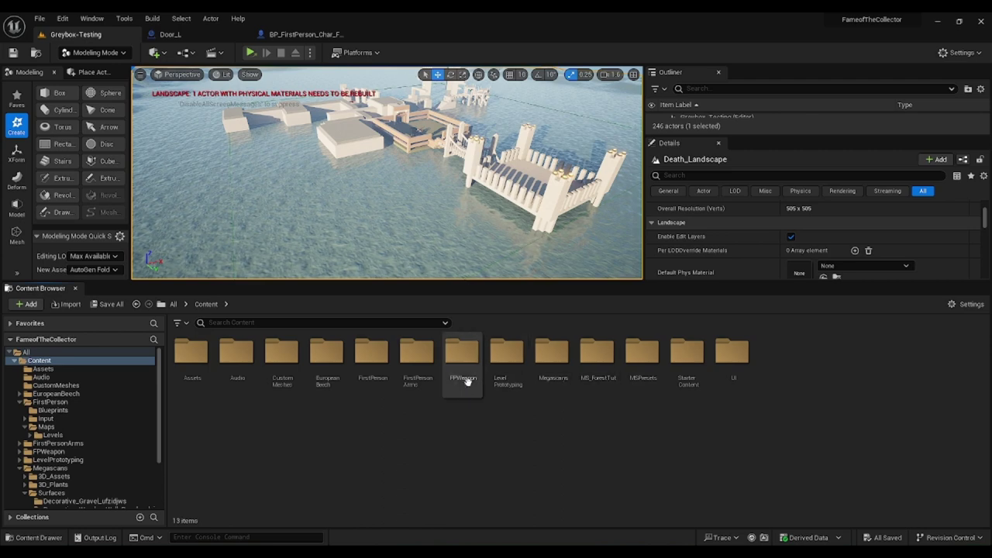
{"action": "double_click", "coordinate": [248, 380]}
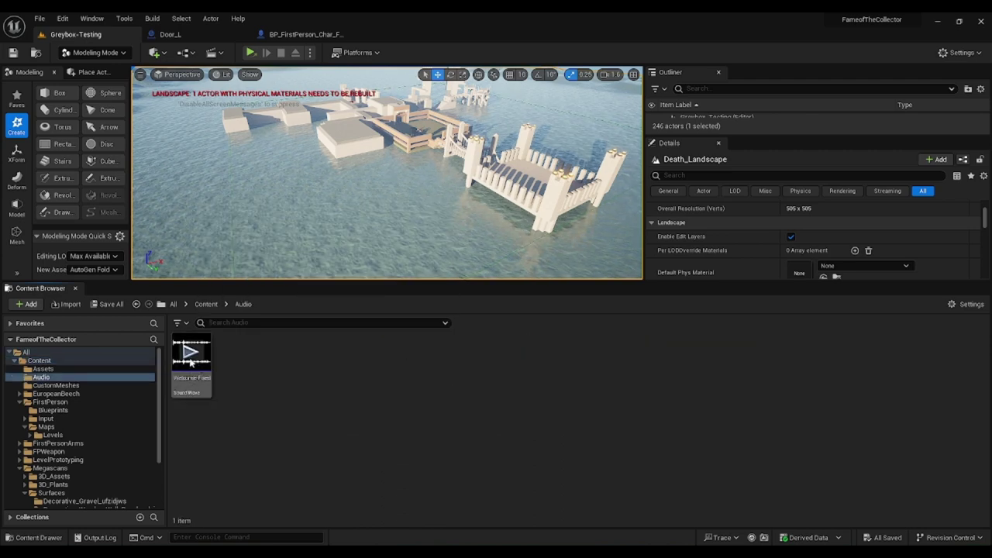
{"action": "left_click", "coordinate": [206, 304]}
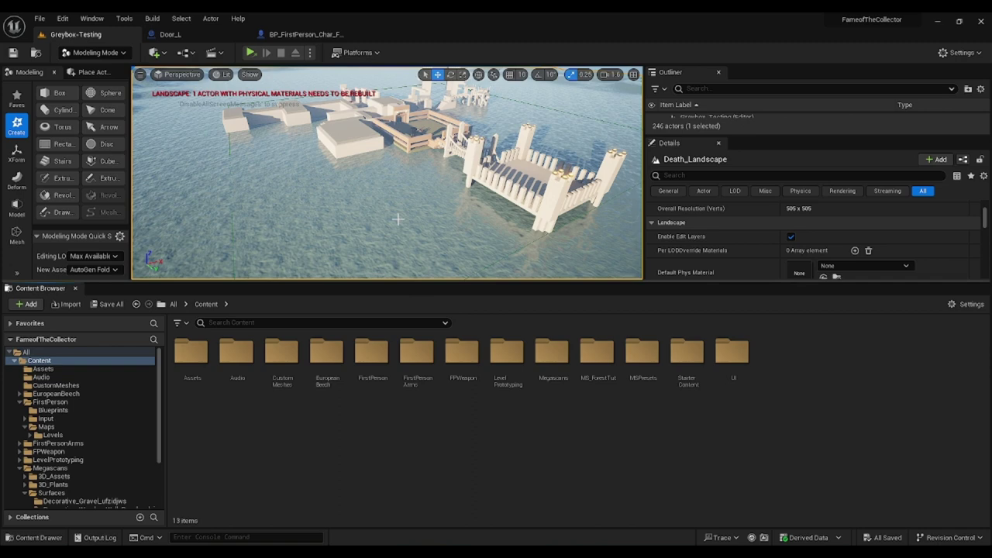
- Fly through the greybox level and survey the pillared platform and the structures over the water
{"action": "right_click_drag", "start_coordinate": [398, 220], "coordinate": [418, 230]}
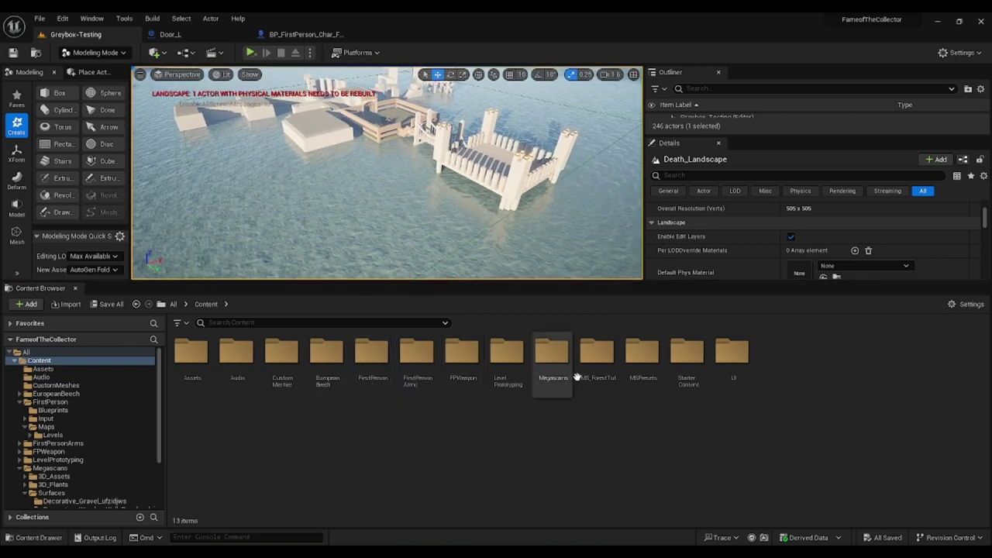
{"action": "right_click_drag", "start_coordinate": [476, 188], "coordinate": [442, 164]}
{"action": "key", "text": "w"}
{"action": "key", "text": "s"}
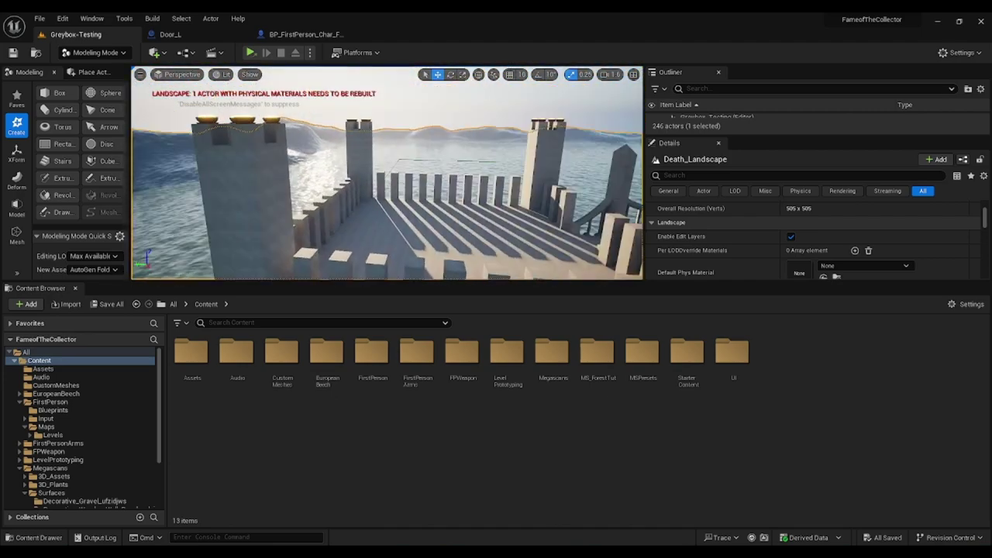
{"action": "mouse_move", "coordinate": [337, 198]}
{"action": "right_mouse_down"}
{"action": "mouse_move", "coordinate": [322, 194]}
{"action": "mouse_move", "coordinate": [329, 198]}
{"action": "mouse_move", "coordinate": [337, 177]}
{"action": "mouse_move", "coordinate": [381, 180]}
{"action": "mouse_move", "coordinate": [414, 162]}
{"action": "mouse_move", "coordinate": [356, 195]}
{"action": "right_mouse_up"}
{"action": "key", "text": "s"}
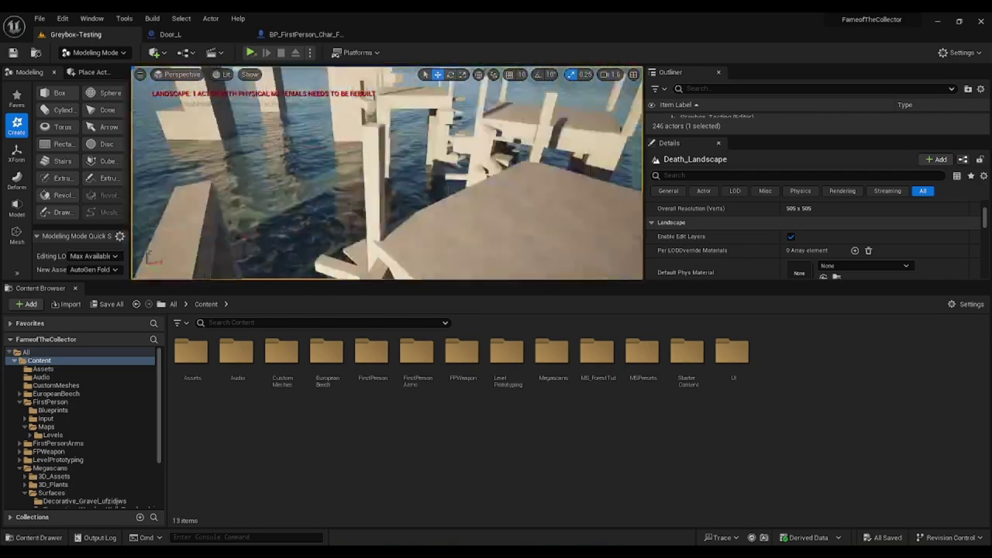
{"action": "right_click_drag", "start_coordinate": [357, 196], "coordinate": [461, 198]}
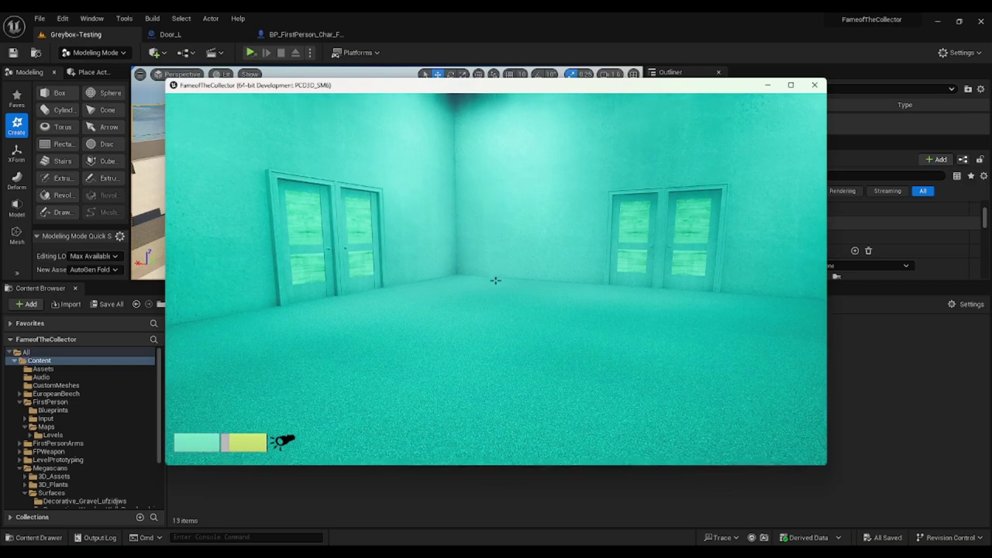
- Play-test the room with the double doors and explore the outdoor grass area
{"action": "key", "text": "f"}
{"action": "key", "text": "f"}
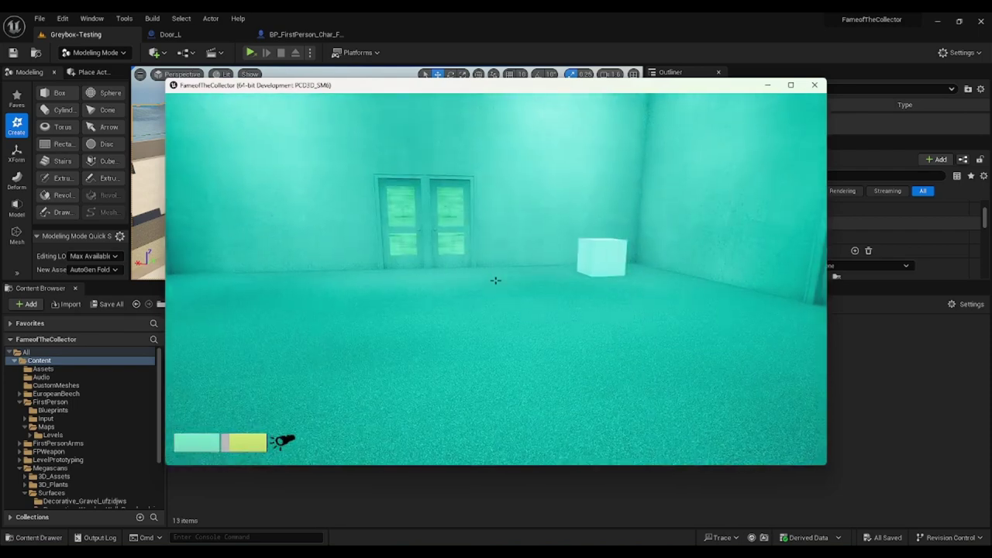
{"action": "key", "text": "w"}
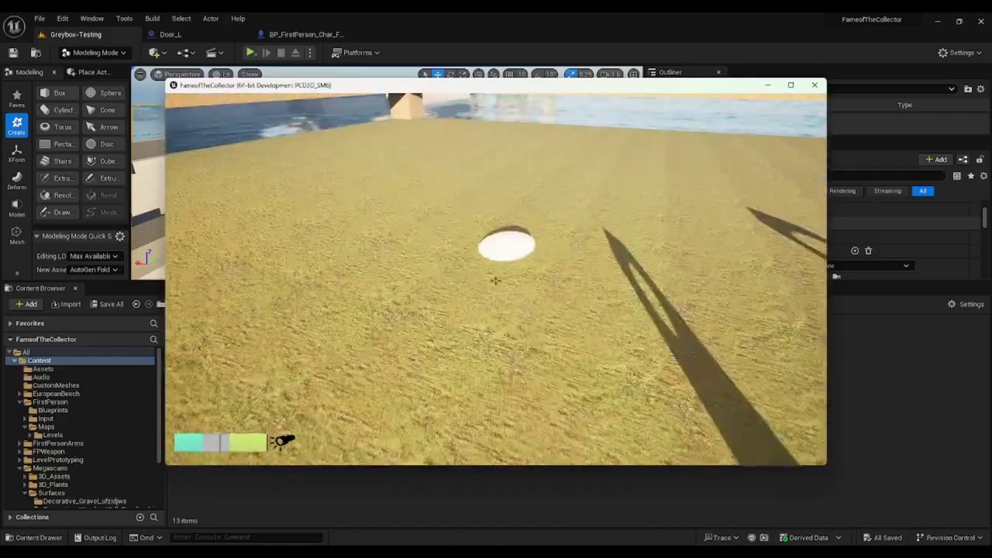
{"action": "mouse_move", "coordinate": [496, 280]}
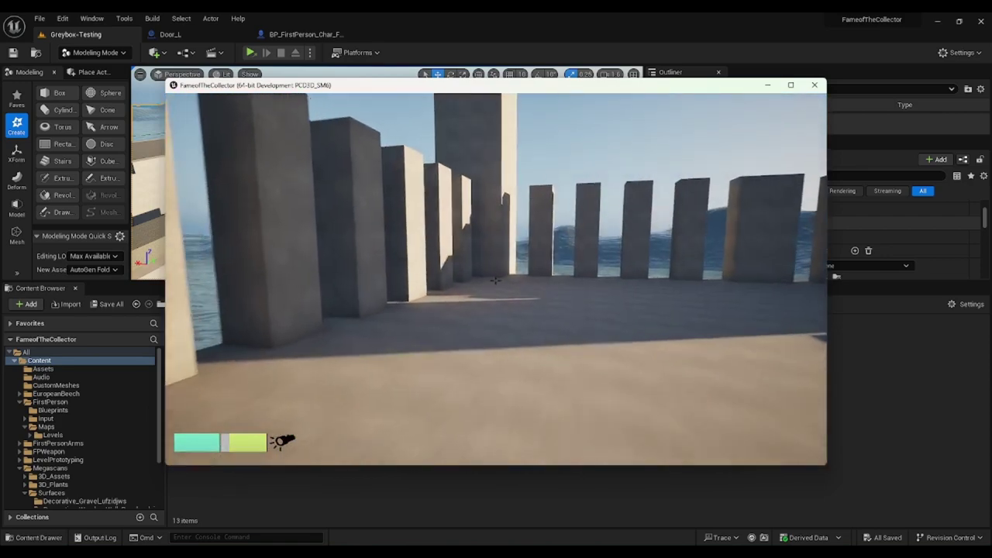
- Sprint across the pillared platform, look out between its pillars at the water, and head towards the bridge entrance
{"action": "key", "text": "shift+w"}
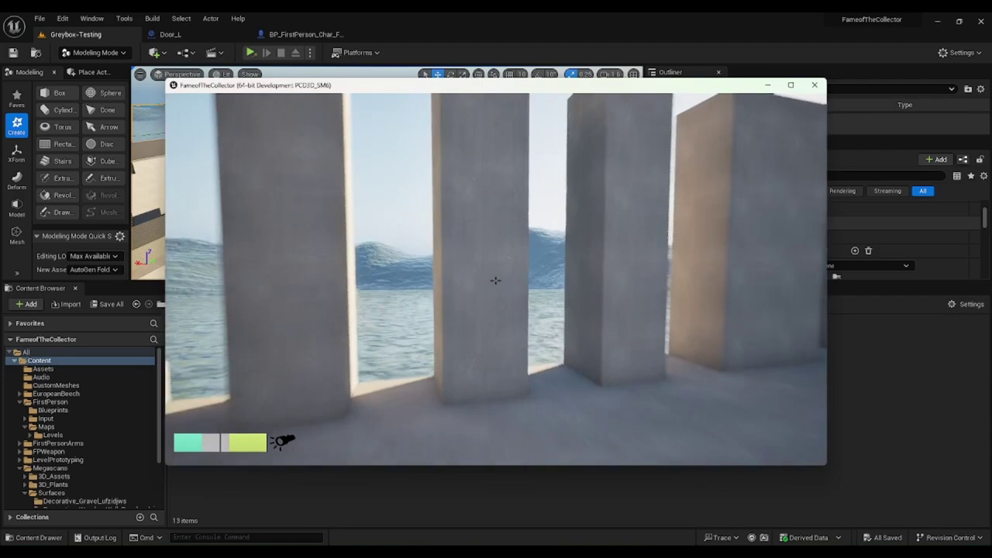
{"action": "key", "text": "w"}
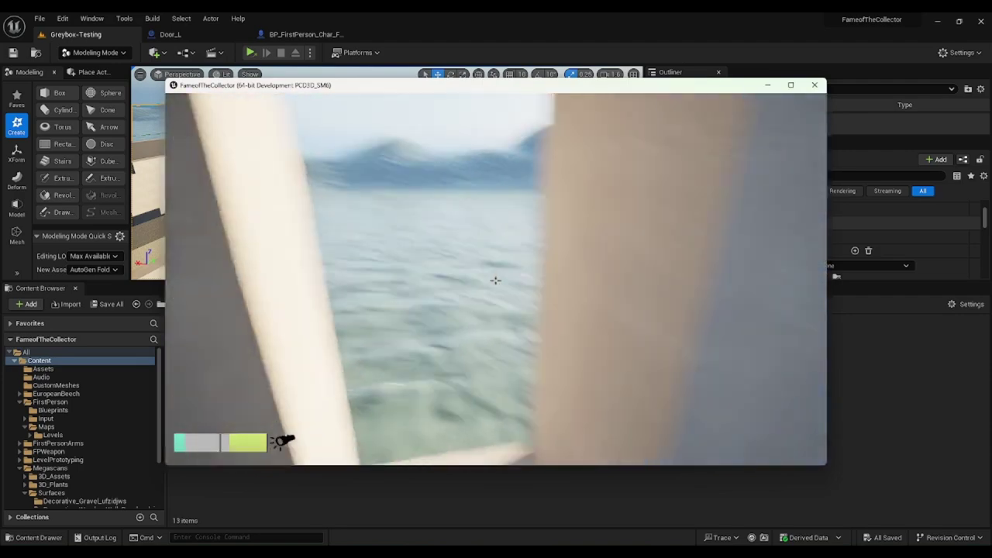
{"action": "key", "text": "w"}
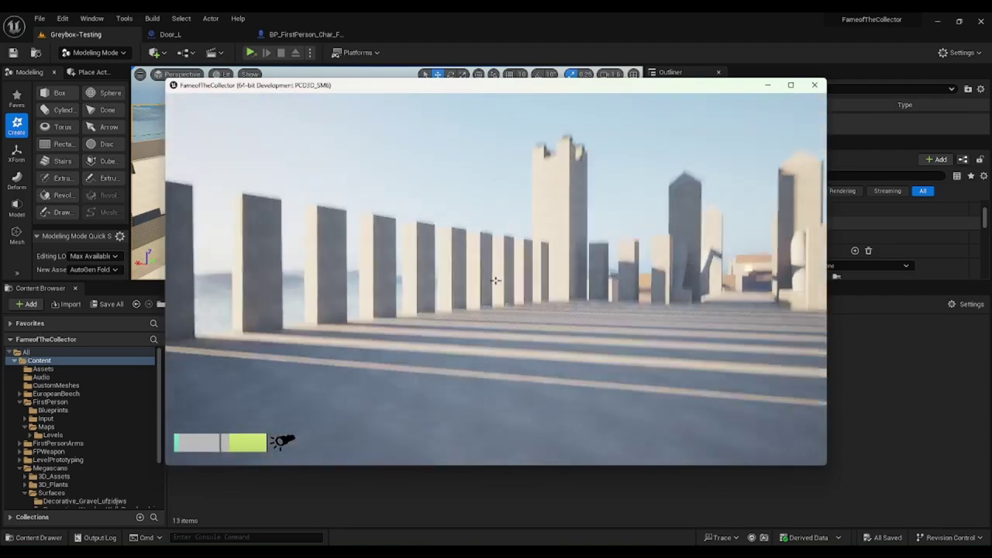
{"action": "key", "text": "w"}
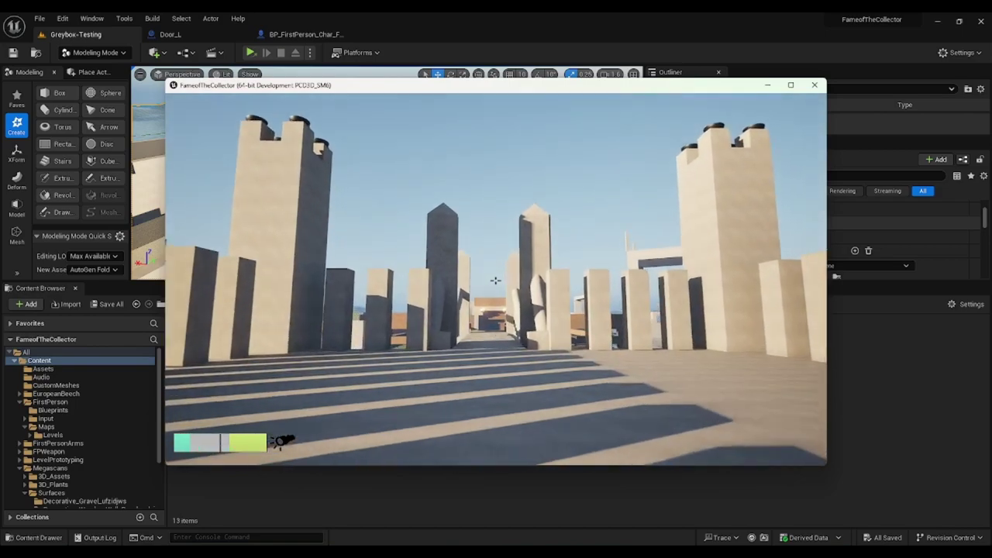
{"action": "key", "text": "w"}
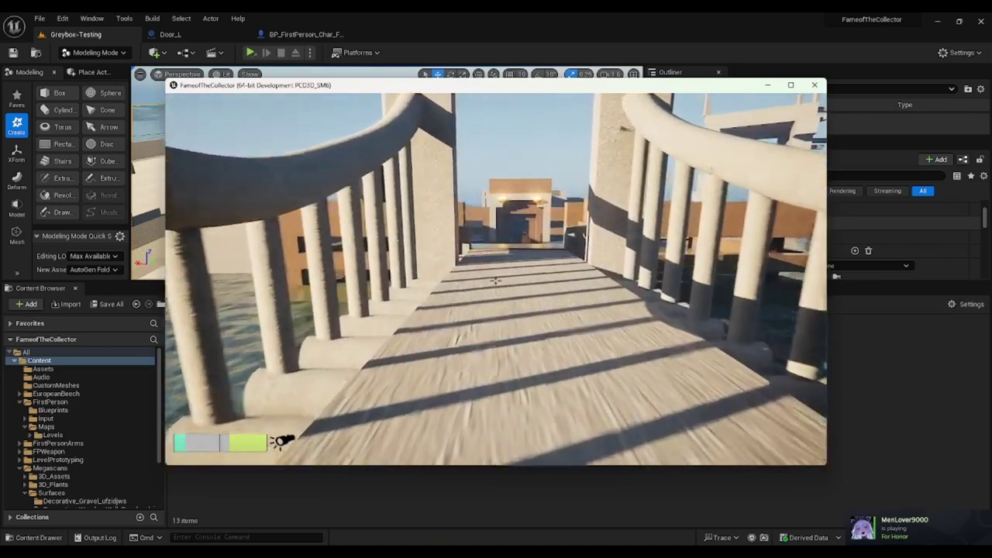
- Cross the railed bridge and explore the grass courtyard with the wooden chairs and the area with the loose boxes
{"action": "key", "text": "w"}
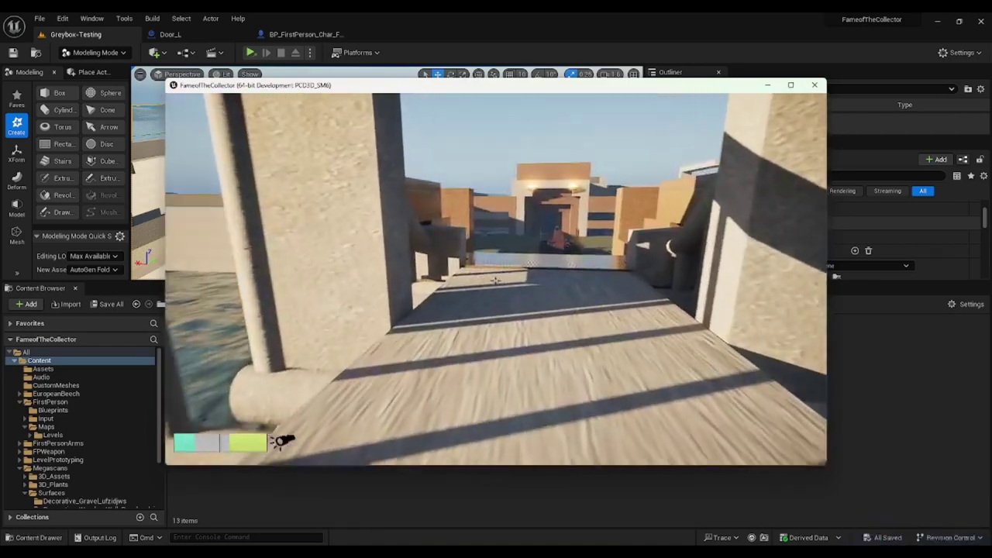
{"action": "key", "text": "w"}
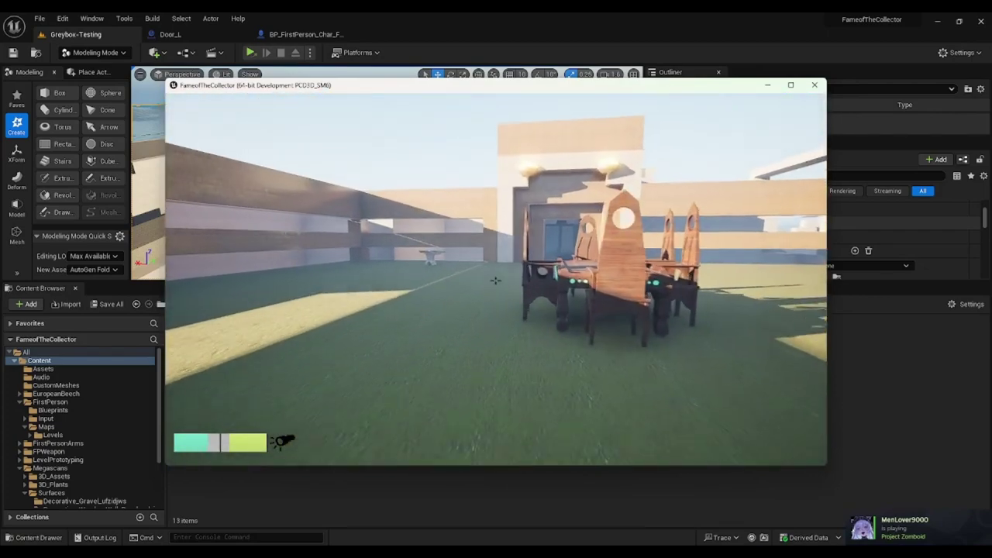
{"action": "key", "text": "w"}
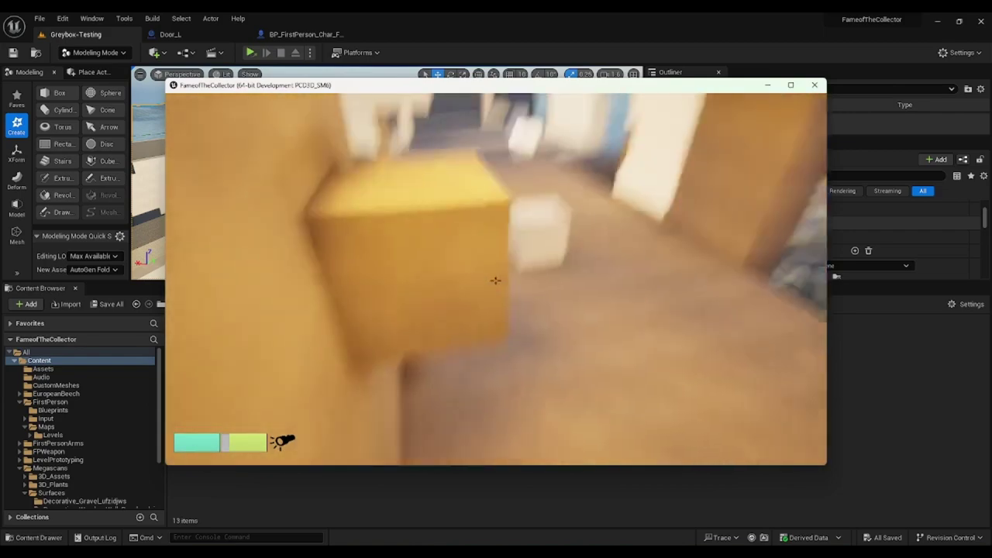
{"action": "key", "text": "w"}
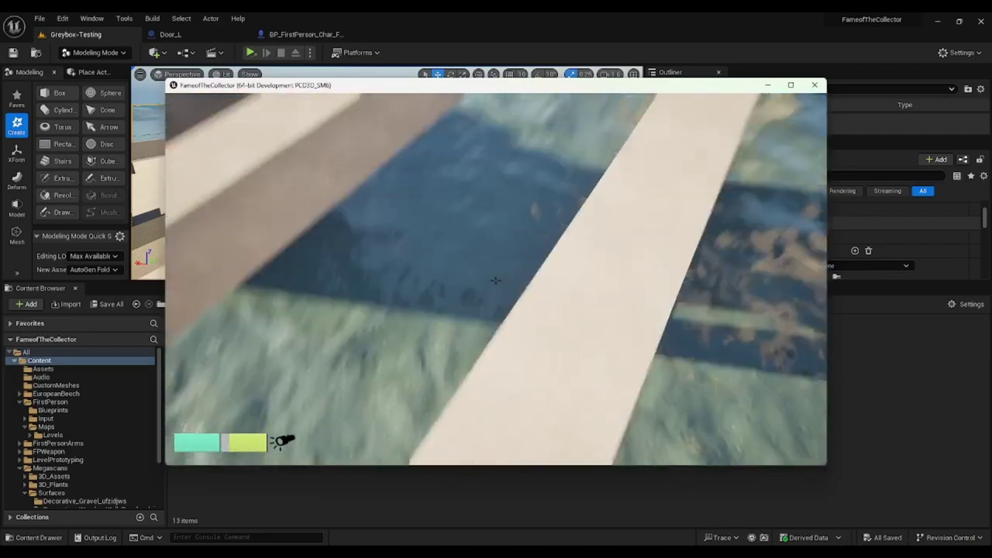
- Play-test the jumping course by leaping along the beams and raised platforms over the water
{"action": "key", "text": "w"}
{"action": "key", "text": "space"}
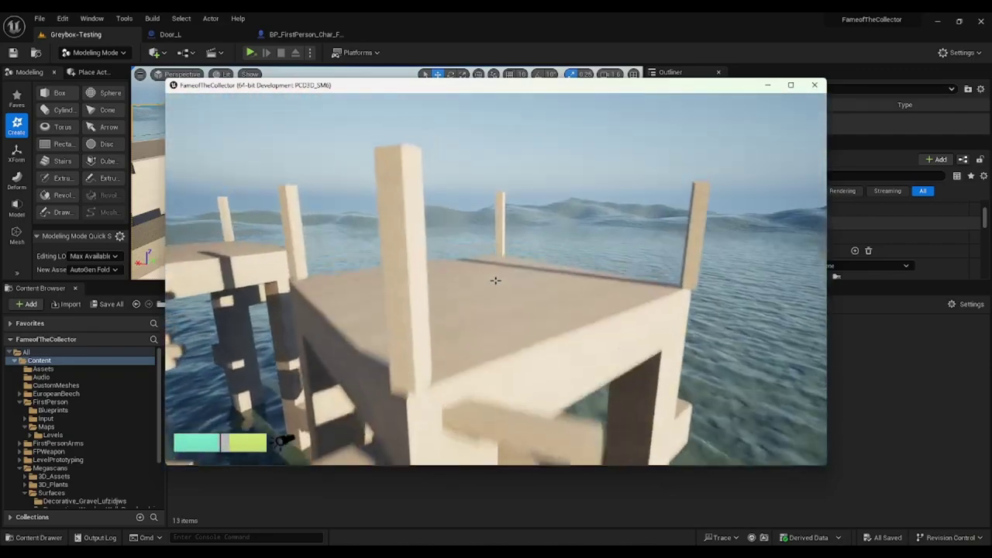
{"action": "key", "text": "w"}
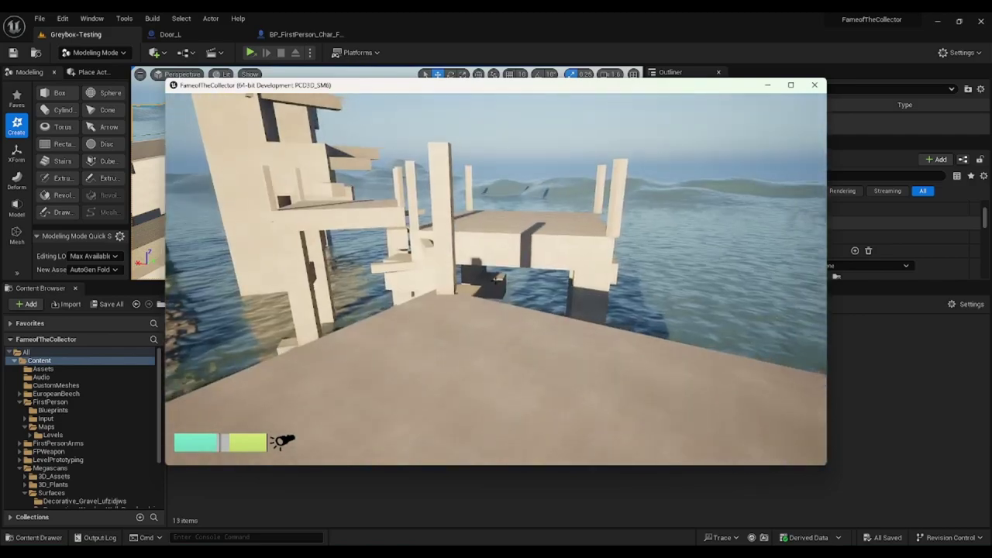
{"action": "key", "text": "space"}
{"action": "key", "text": "w"}
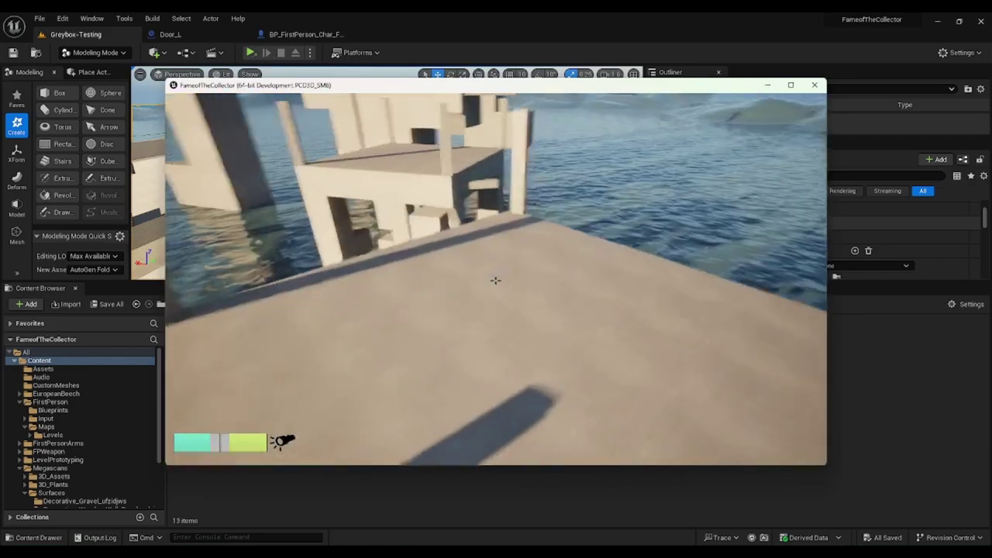
{"action": "key", "text": "space"}
{"action": "key", "text": "w"}
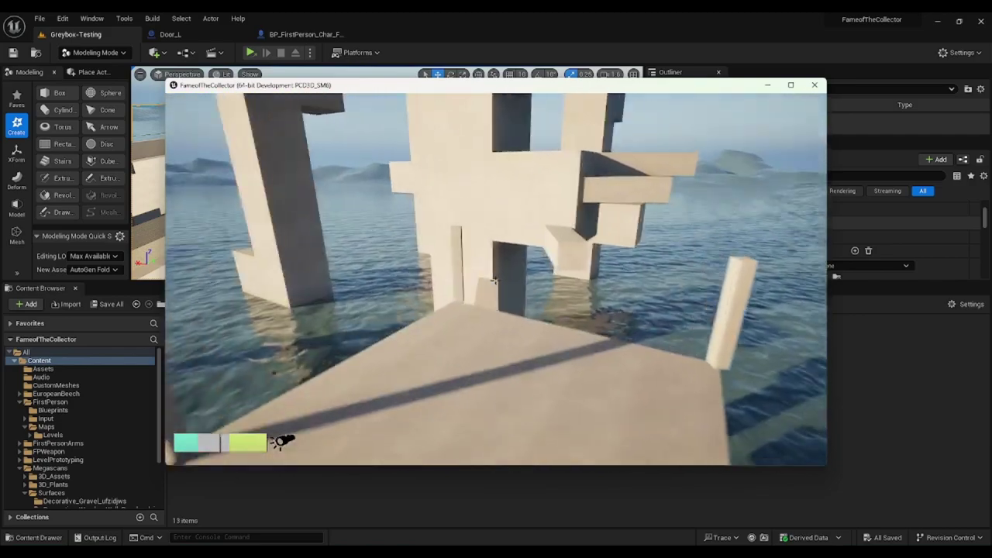
{"action": "key", "text": "w"}
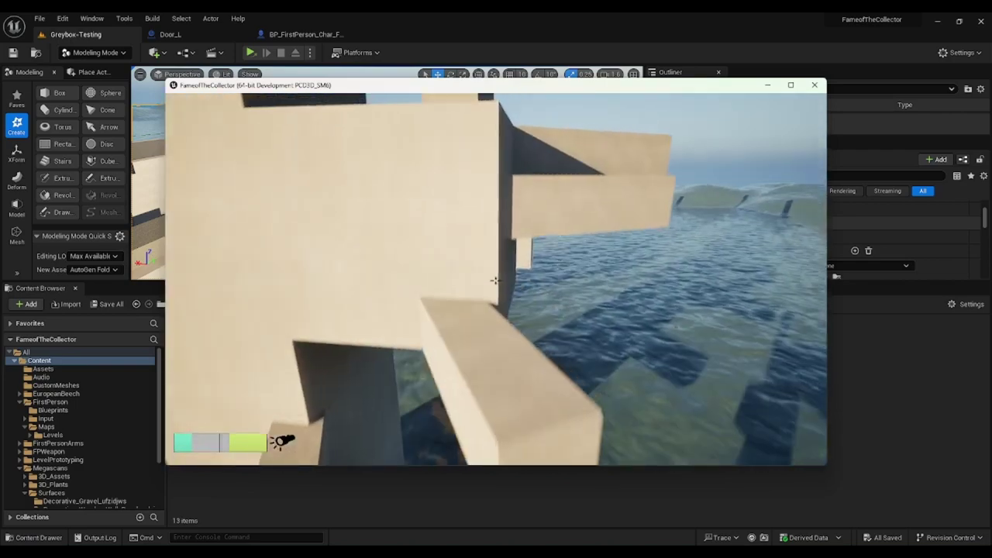
{"action": "key", "text": "w"}
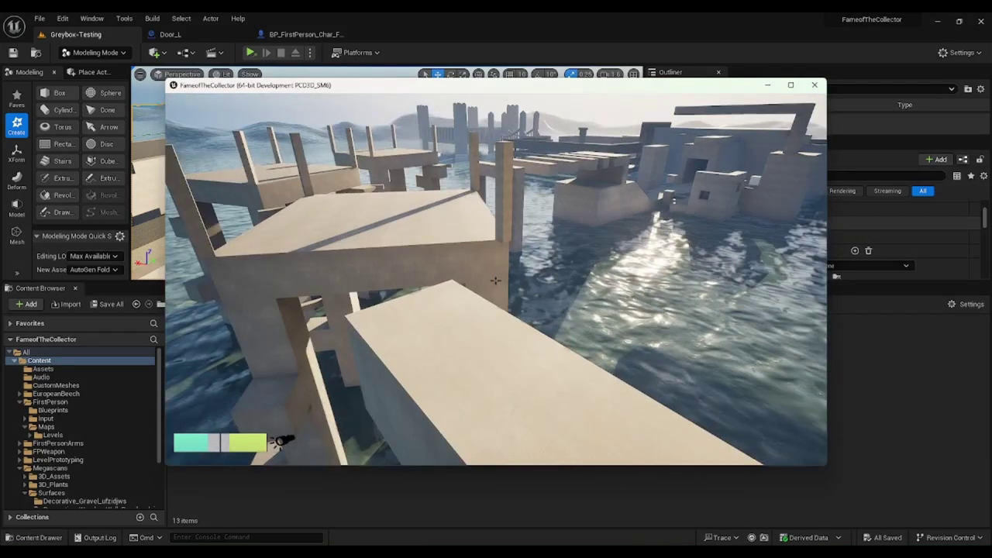
- Pause the game, exit to its main menu and continue the game from there
{"action": "key", "text": "Escape"}
{"action": "left_click", "coordinate": [349, 423]}
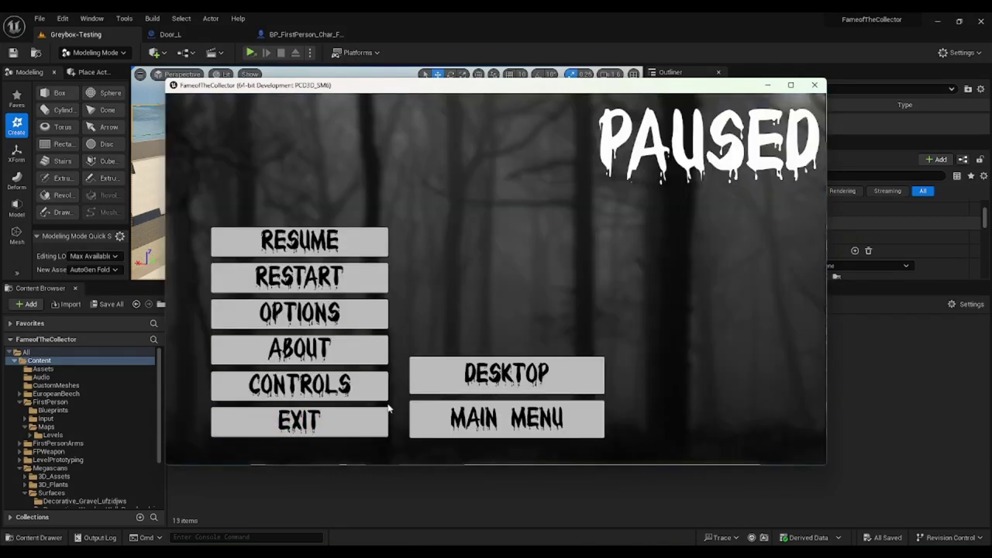
{"action": "left_click", "coordinate": [504, 423]}
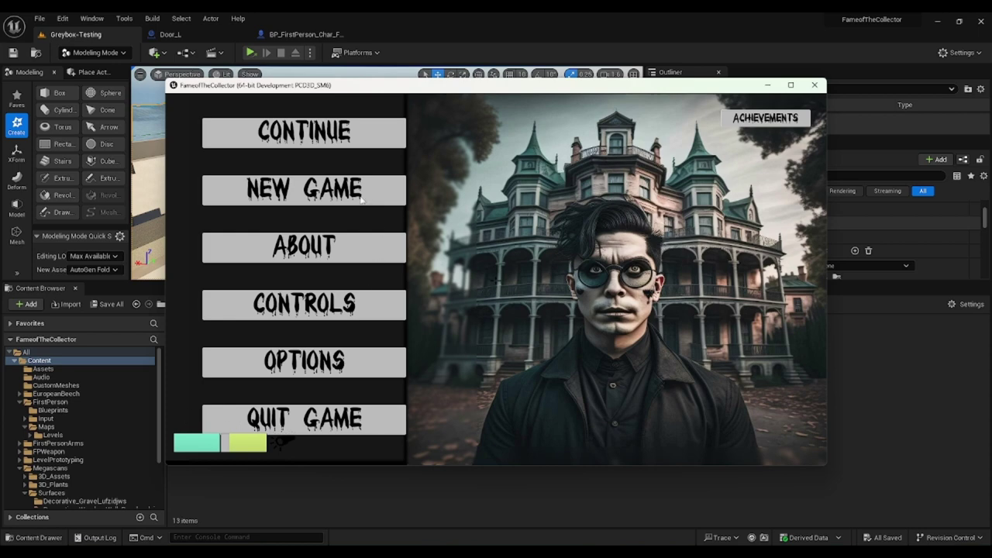
{"action": "left_click", "coordinate": [310, 136]}
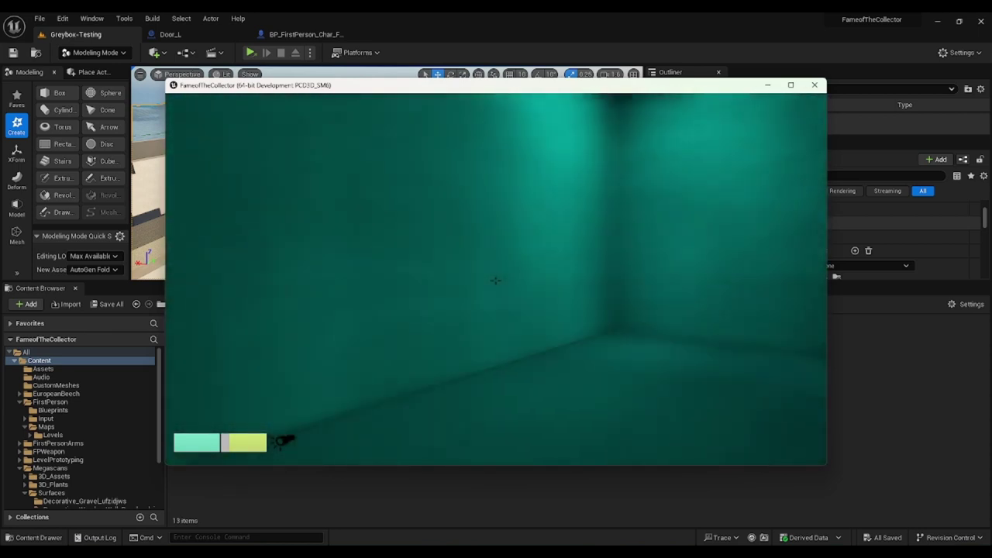
- Walk through the green-lit room and into the yellow-lit corridors, testing the flashlight at the dark end
{"action": "key", "text": "w"}
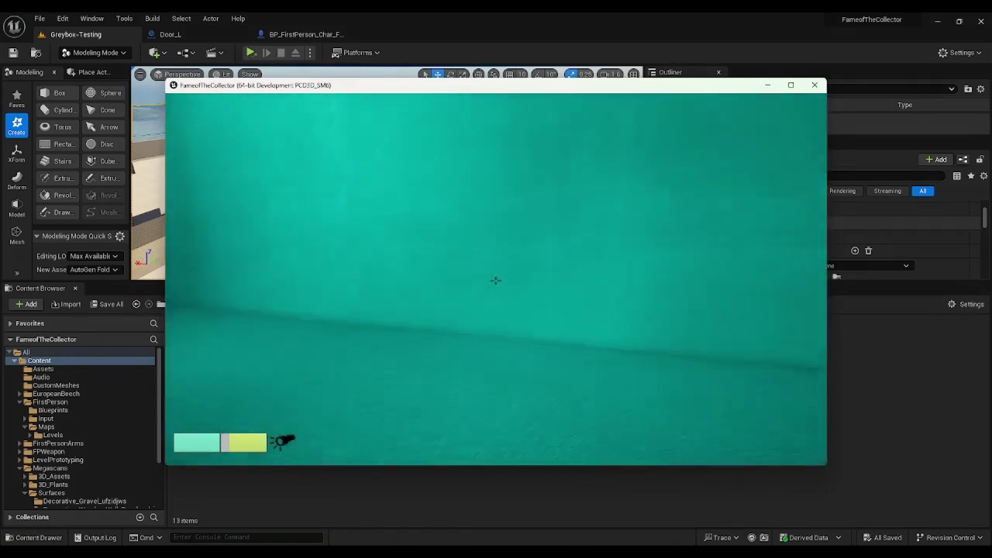
{"action": "key", "text": "w"}
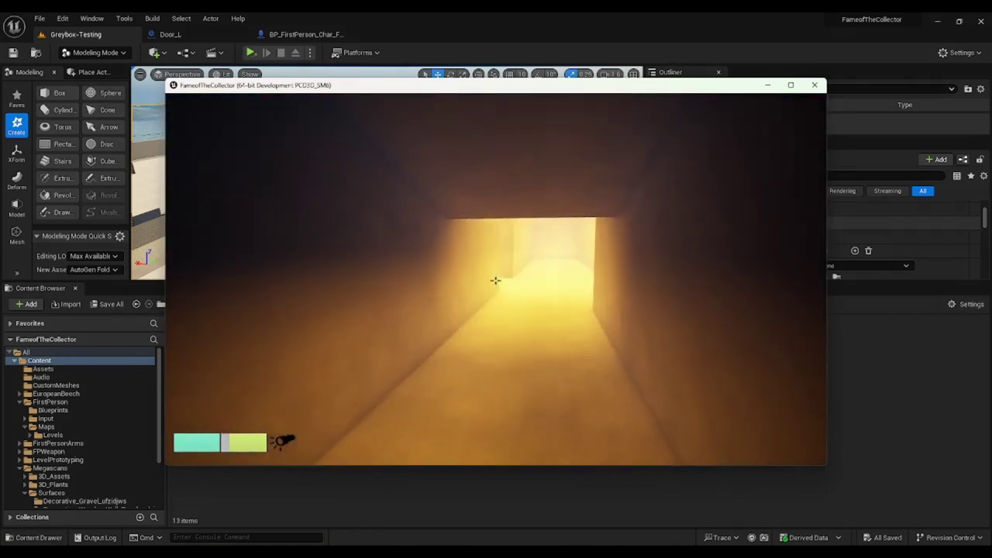
{"action": "key", "text": "w"}
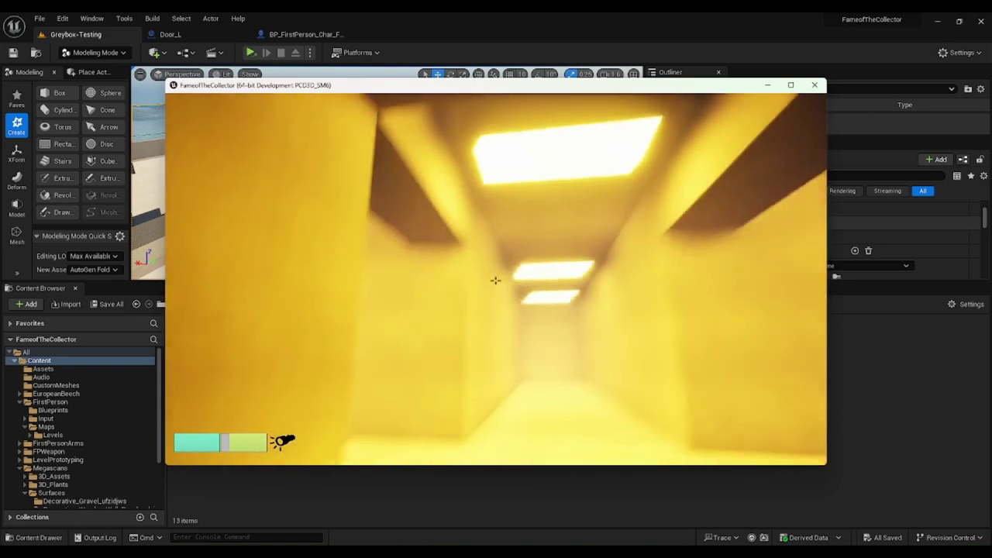
{"action": "key", "text": "w"}
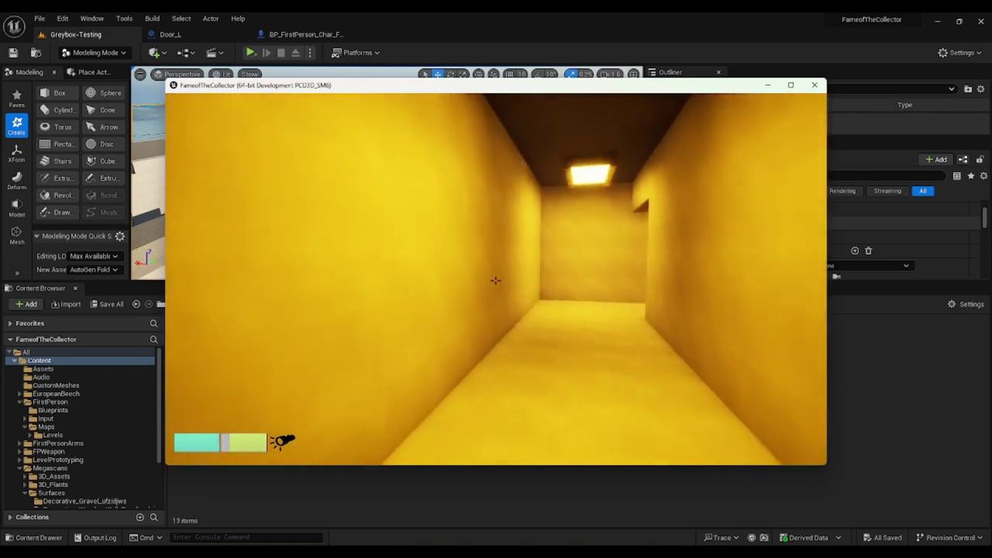
{"action": "key", "text": "w"}
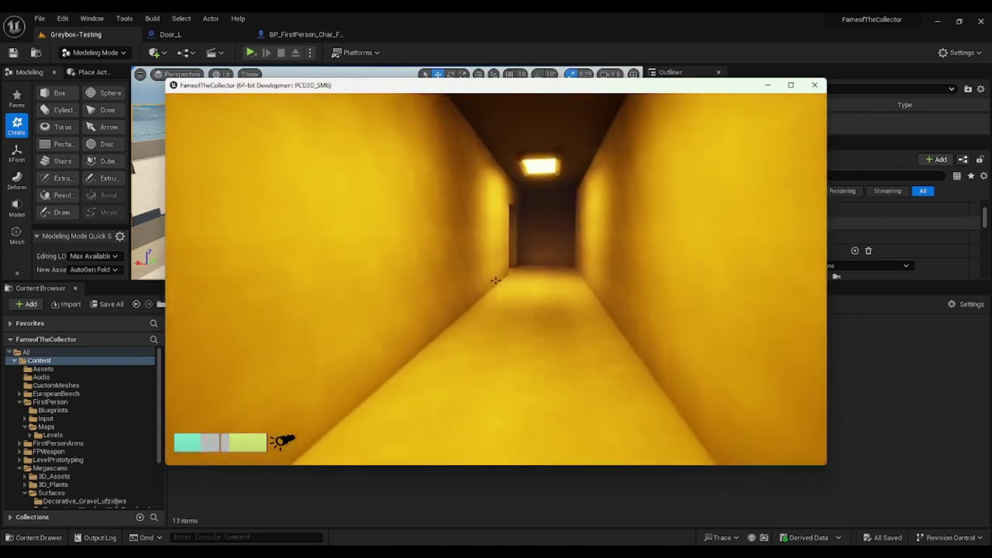
{"action": "key", "text": "w"}
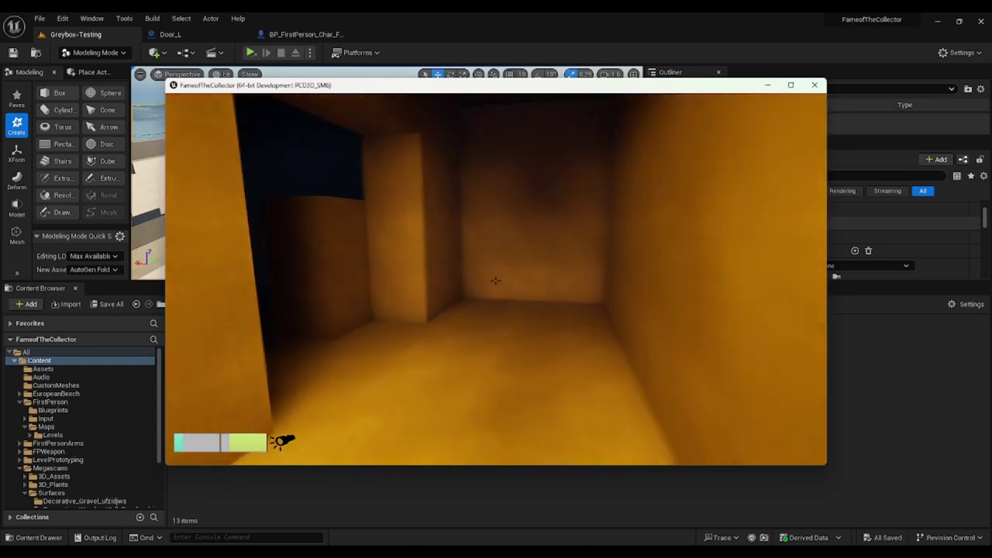
{"action": "key", "text": "w"}
{"action": "key", "text": "f"}
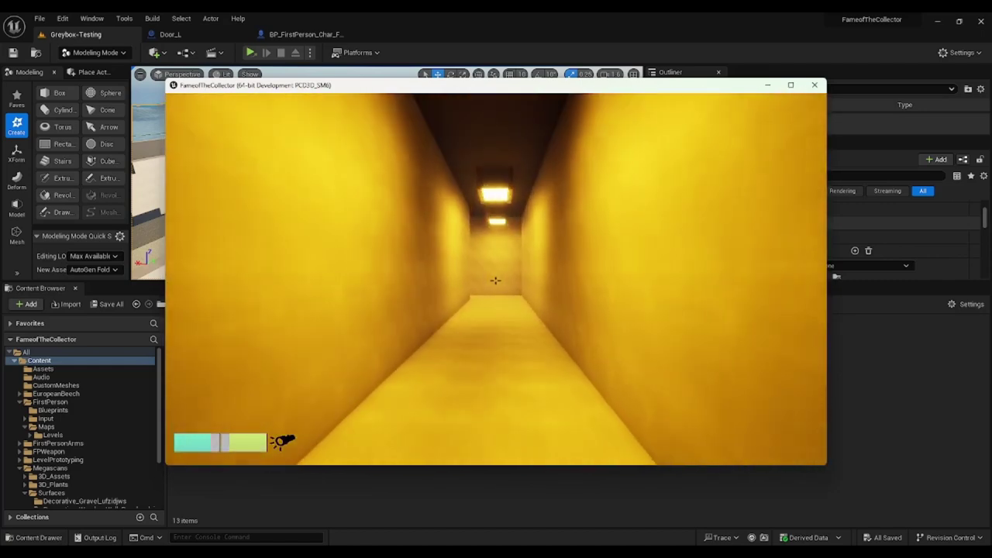
- Sprint through the long yellow corridors and the open yellow room, toggling the flashlight along the way
{"action": "key", "text": "shift+w"}
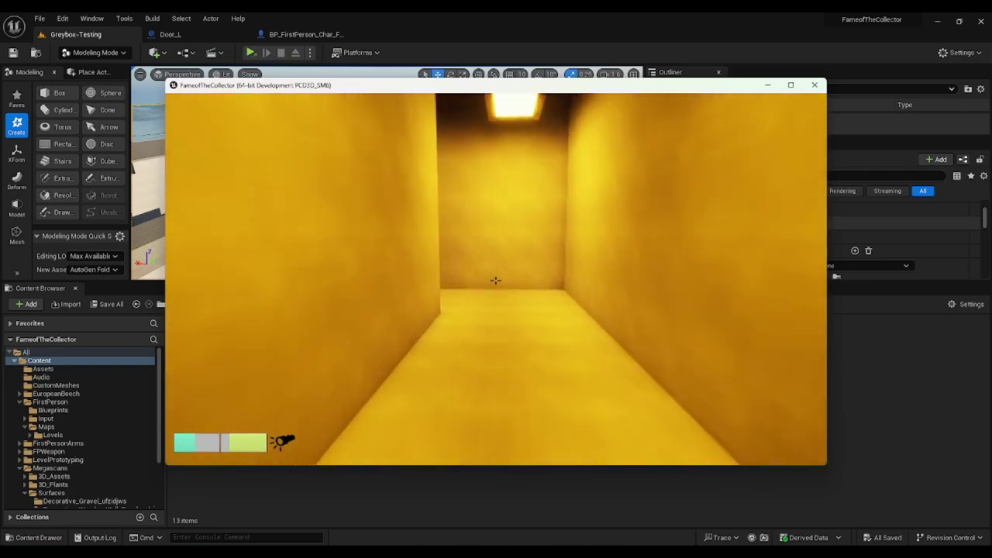
{"action": "key", "text": "w"}
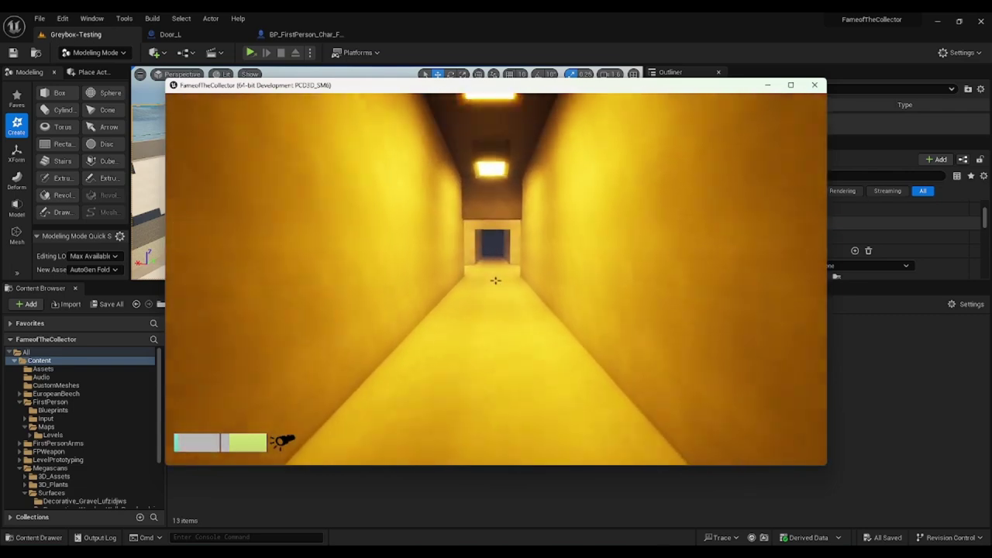
{"action": "key", "text": "w"}
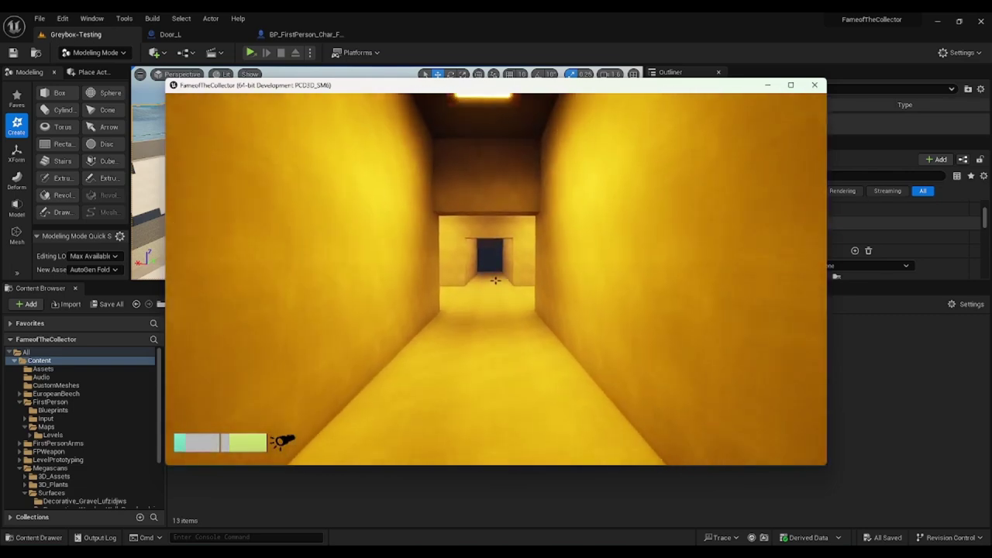
{"action": "key", "text": "w"}
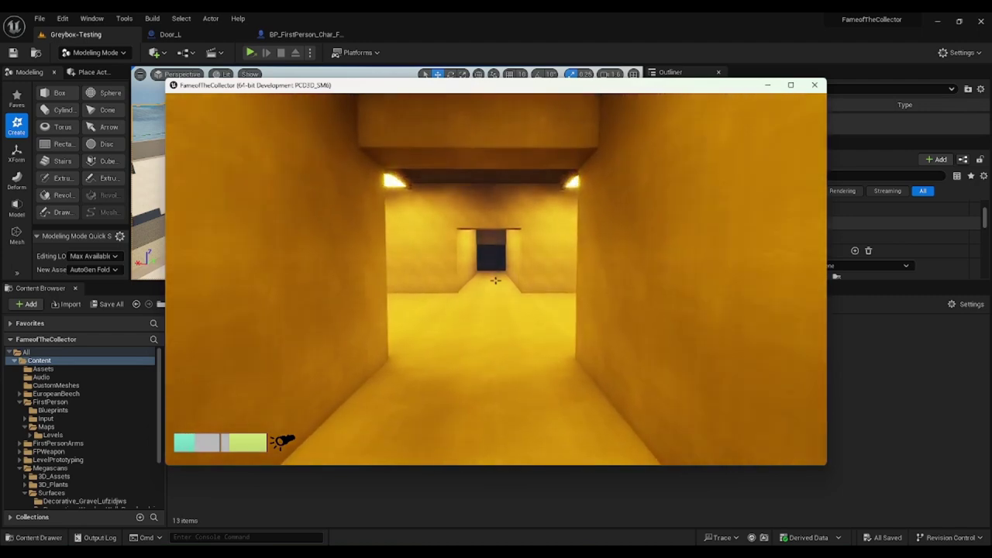
{"action": "key", "text": "w"}
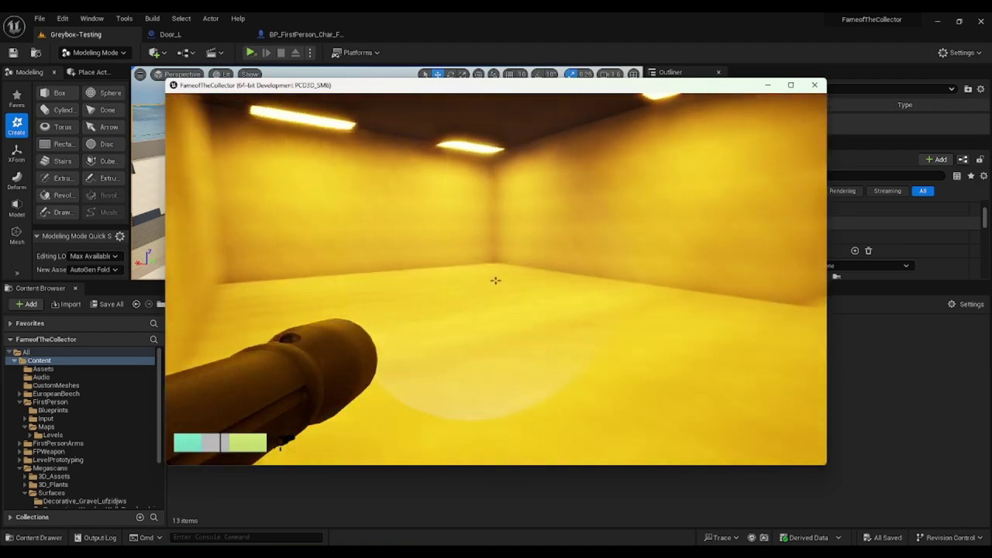
{"action": "key", "text": "f"}
{"action": "key", "text": "w"}
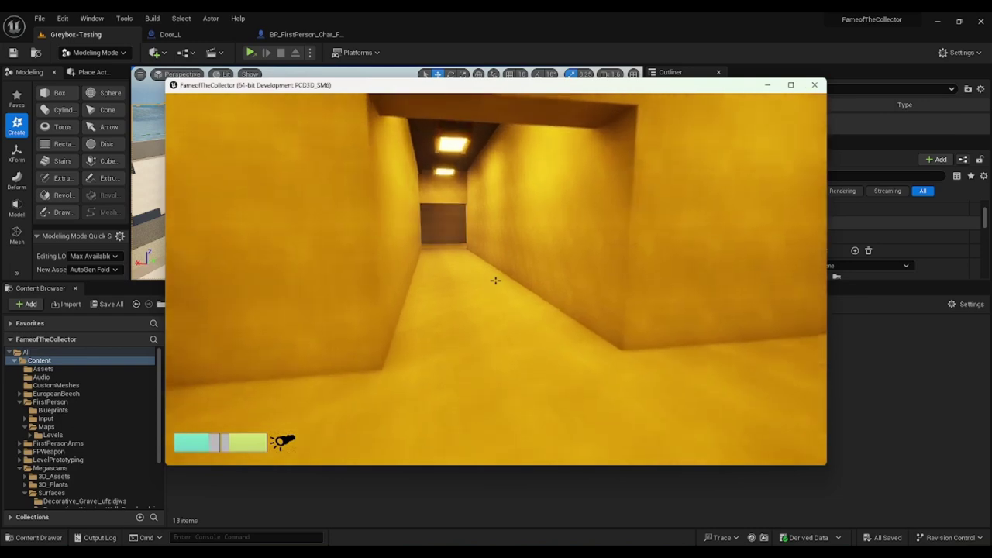
{"action": "key", "text": "w"}
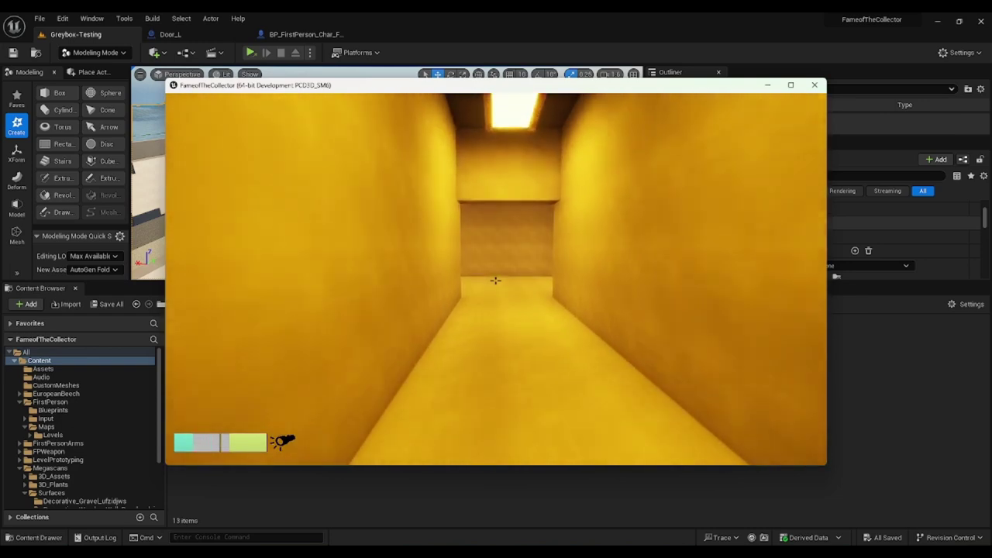
{"action": "key", "text": "w"}
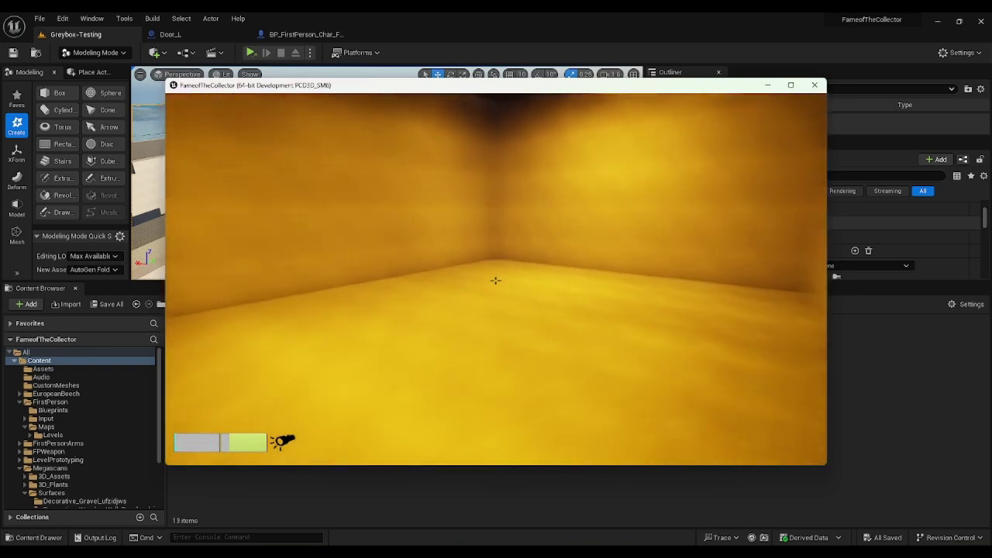
- Pause the game and exit to the desktop to end the play-test
{"action": "key", "text": "Escape"}
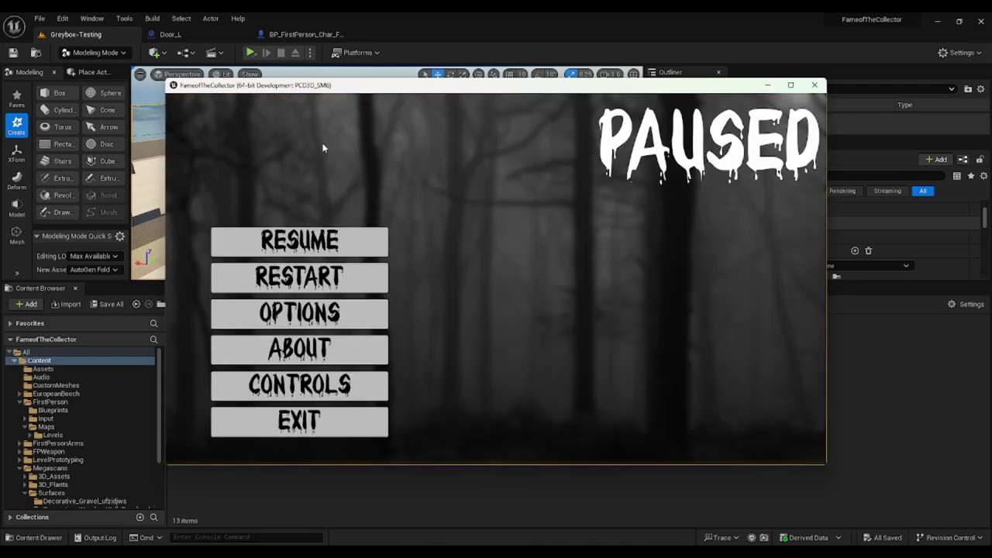
{"action": "left_click", "coordinate": [318, 425]}
{"action": "left_click", "coordinate": [478, 375]}
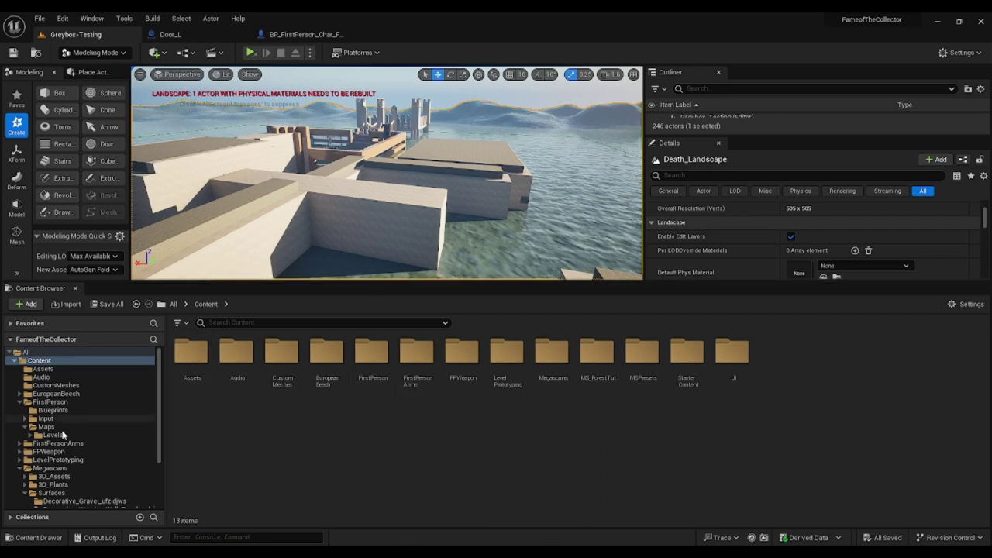
- Open the Forest level from the project's FirstPerson Maps Levels folder
{"action": "scroll", "coordinate": [70, 419], "scroll_direction": "down", "scroll_amount": 2}
{"action": "left_click", "coordinate": [53, 403]}
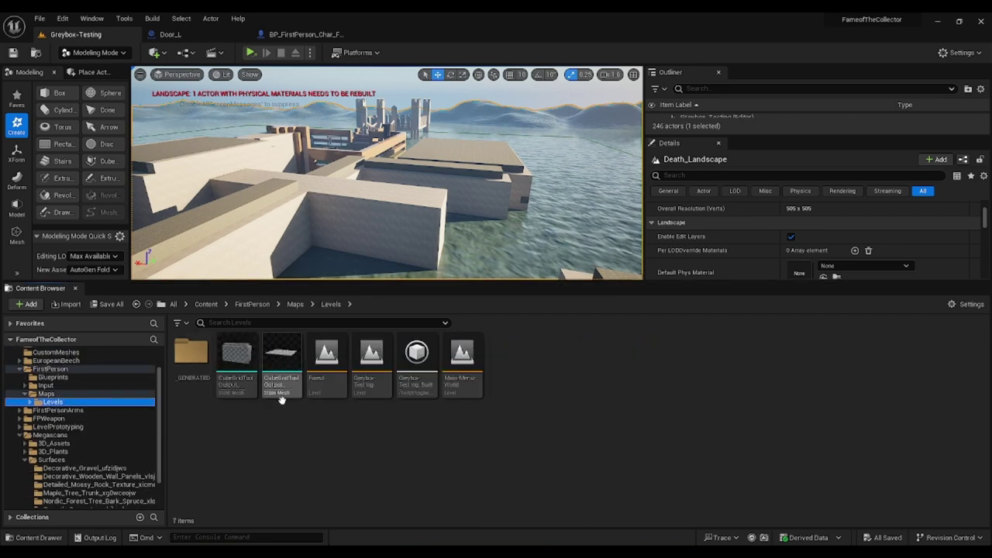
{"action": "double_click", "coordinate": [326, 361]}
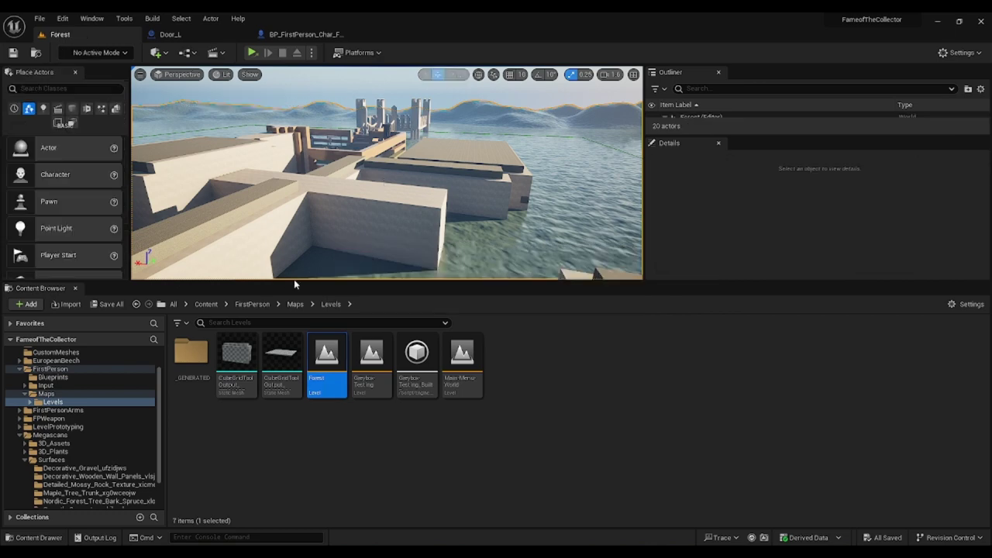
- Fly through the Forest level to inspect its trees, foliage, terrain and sky sphere
{"action": "right_click_drag", "start_coordinate": [356, 176], "coordinate": [447, 212]}
{"action": "key", "text": "w"}
{"action": "scroll", "coordinate": [284, 197], "scroll_direction": "up", "scroll_amount": 5}
{"action": "scroll", "coordinate": [299, 220], "scroll_direction": "up", "scroll_amount": 2}
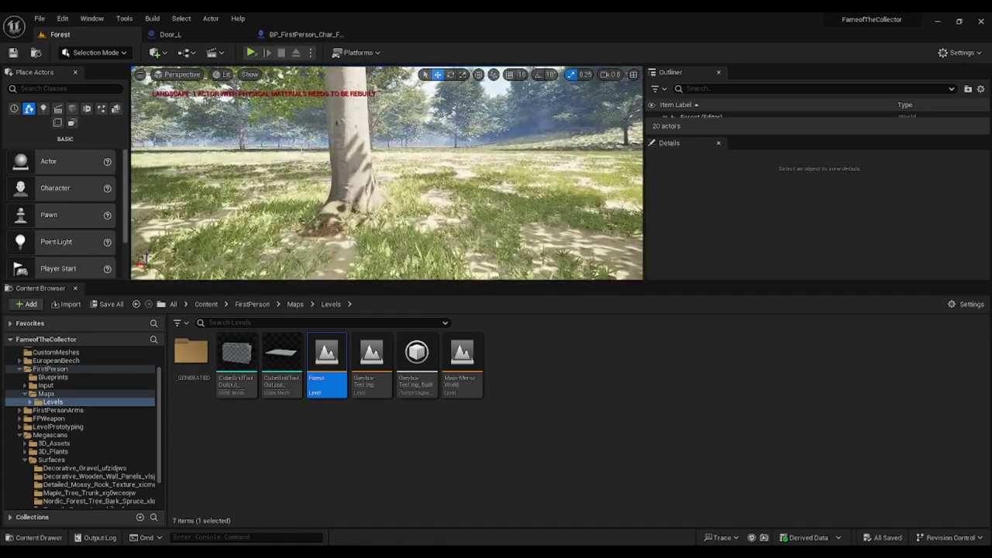
{"action": "left_click", "coordinate": [339, 161]}
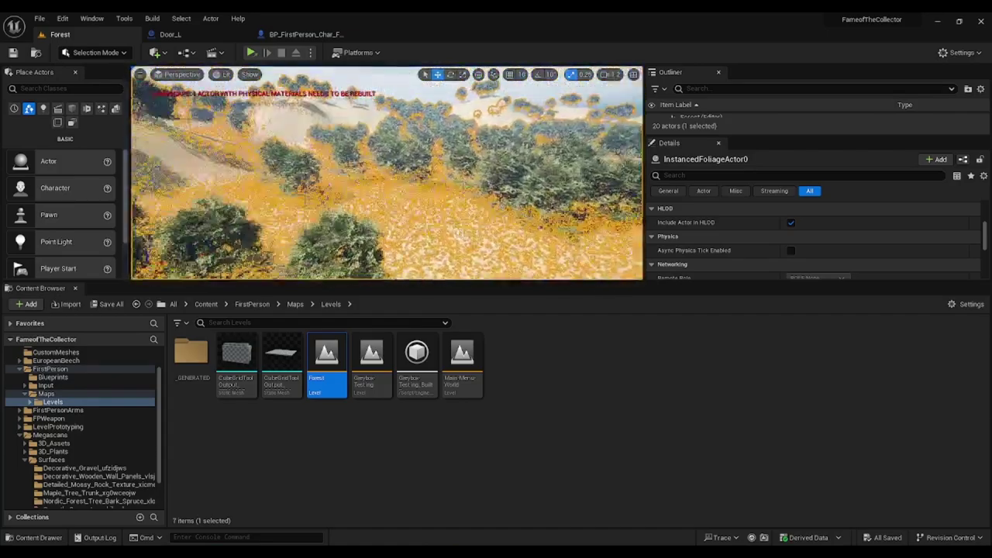
{"action": "left_click", "coordinate": [491, 98]}
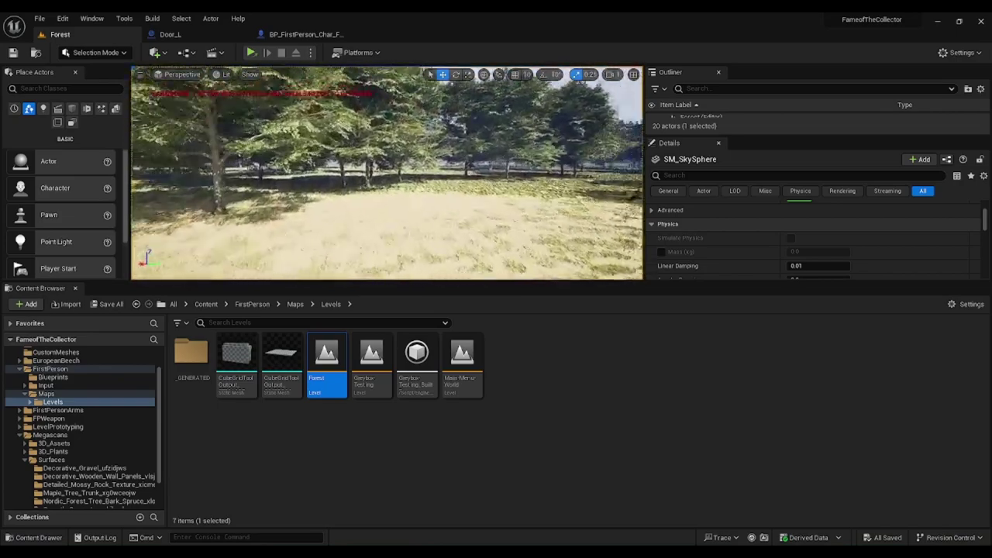
{"action": "right_click_drag", "start_coordinate": [388, 174], "coordinate": [603, 163]}
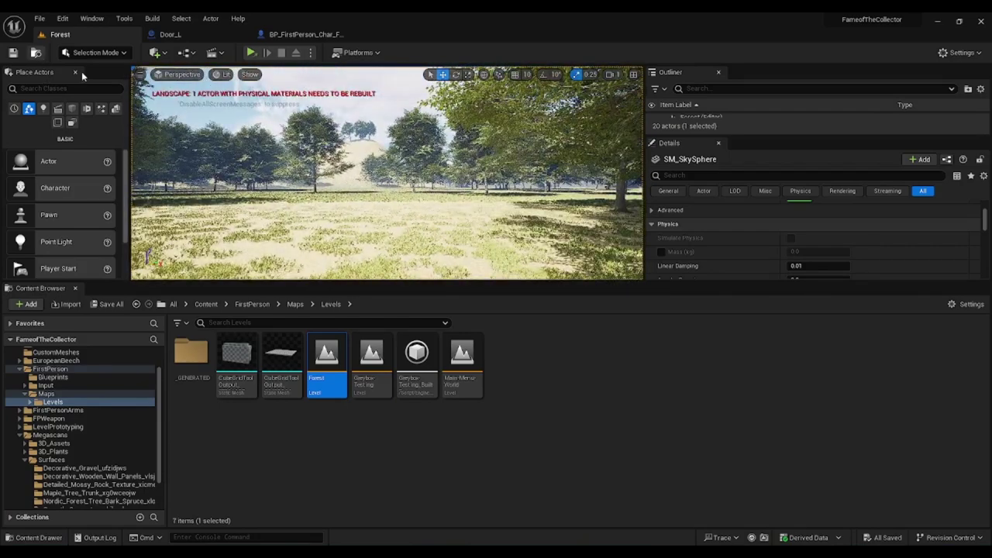
- Reopen the Greybox-Testing level and open its Level Blueprint
{"action": "double_click", "coordinate": [365, 383]}
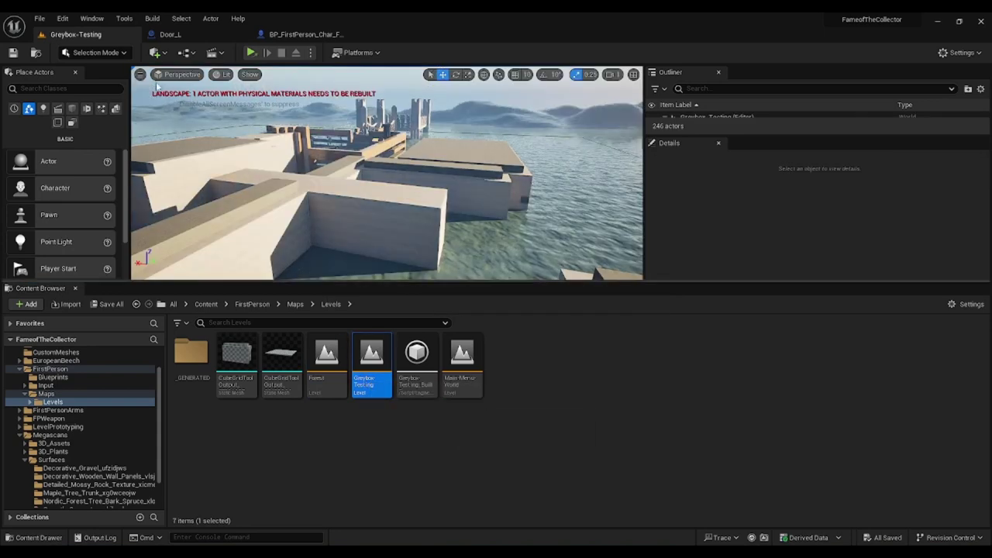
{"action": "left_click", "coordinate": [186, 53]}
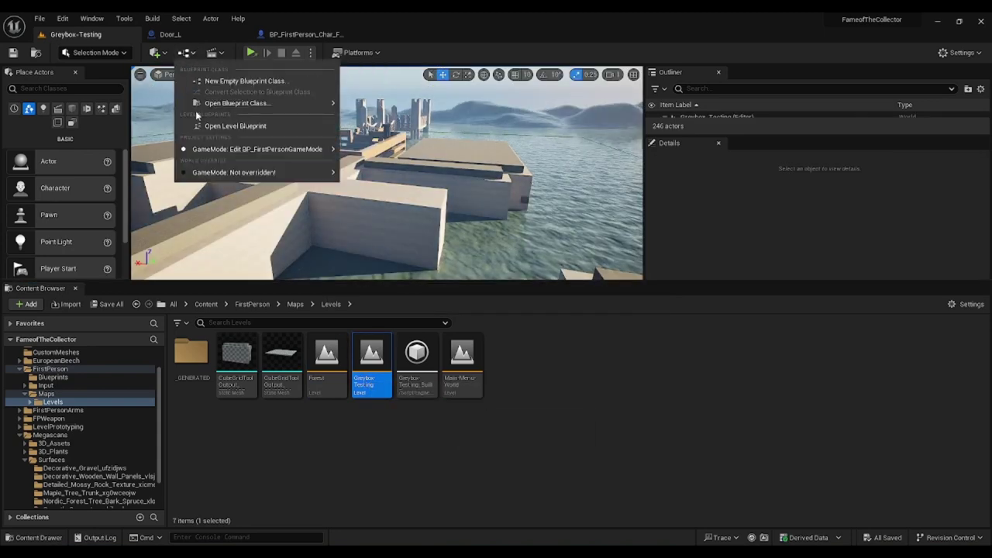
{"action": "left_click", "coordinate": [235, 126]}
- Examine the level blueprint's event graph down to the BeginPlay chain with its sound, delay and destroy nodes
{"action": "right_click_drag", "start_coordinate": [260, 246], "coordinate": [448, 245]}
{"action": "scroll", "coordinate": [454, 224], "scroll_direction": "up", "scroll_amount": 2}
{"action": "right_click_drag", "start_coordinate": [529, 213], "coordinate": [386, 297]}
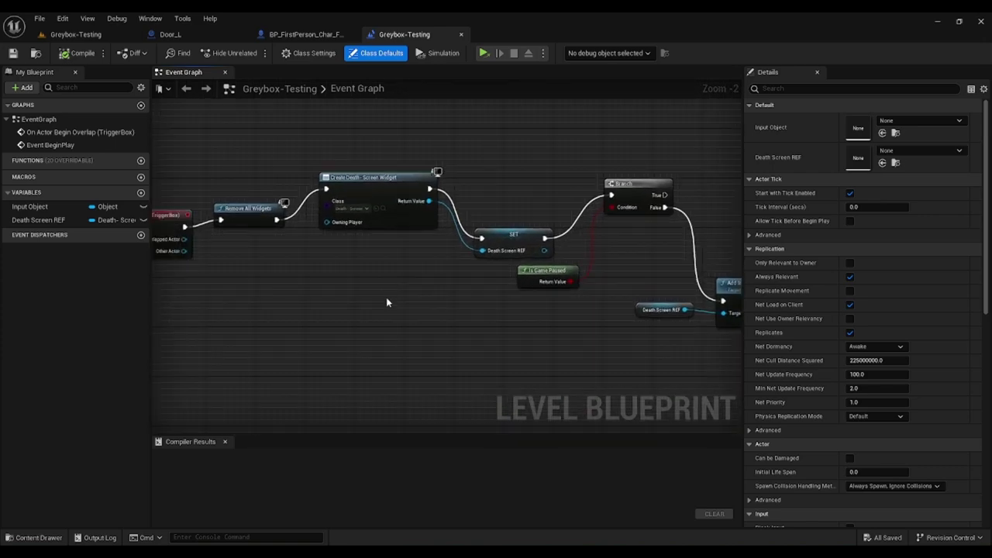
{"action": "scroll", "coordinate": [465, 346], "scroll_direction": "down", "scroll_amount": 2}
{"action": "right_click_drag", "start_coordinate": [465, 346], "coordinate": [393, 183]}
{"action": "scroll", "coordinate": [356, 376], "scroll_direction": "up", "scroll_amount": 2}
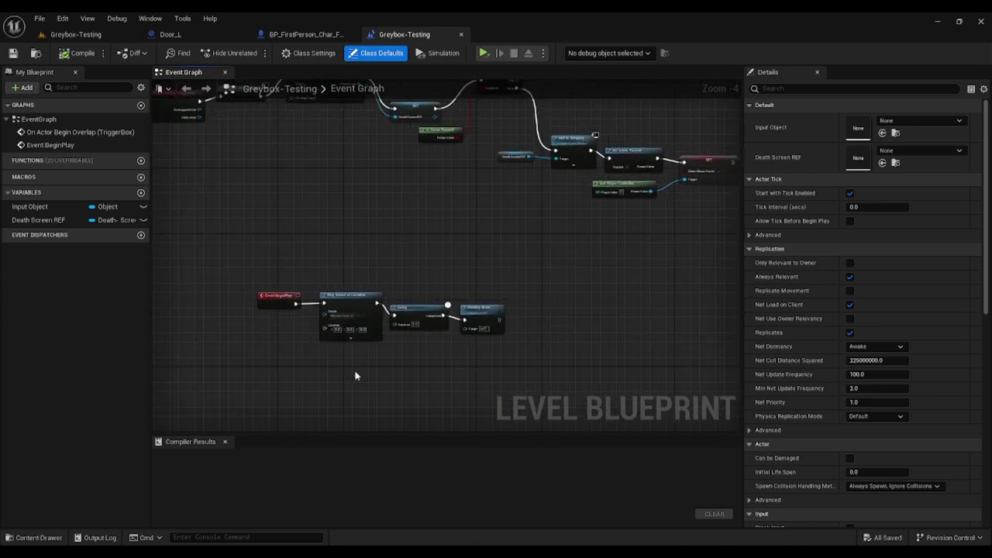
{"action": "scroll", "coordinate": [317, 343], "scroll_direction": "up", "scroll_amount": 1}
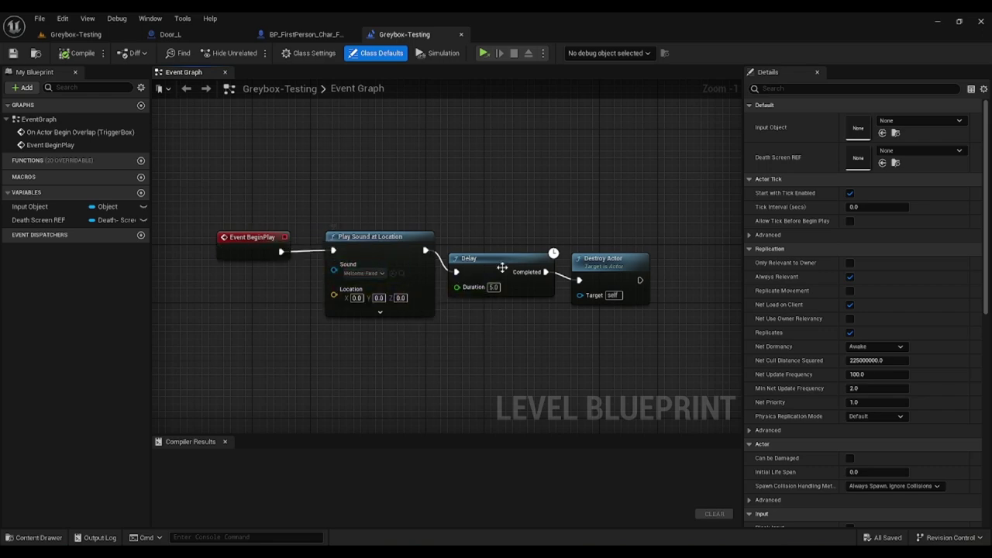
- Examine the trigger box overlap chain that creates the death screen widget and pauses the game
{"action": "scroll", "coordinate": [539, 248], "scroll_direction": "down", "scroll_amount": 3}
{"action": "right_click_drag", "start_coordinate": [421, 177], "coordinate": [222, 330]}
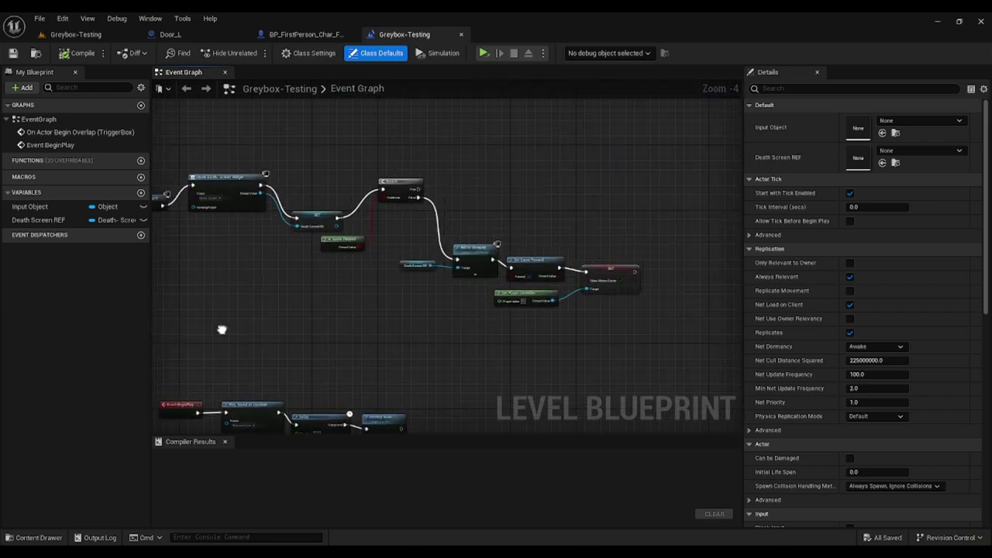
{"action": "scroll", "coordinate": [633, 255], "scroll_direction": "up", "scroll_amount": 3}
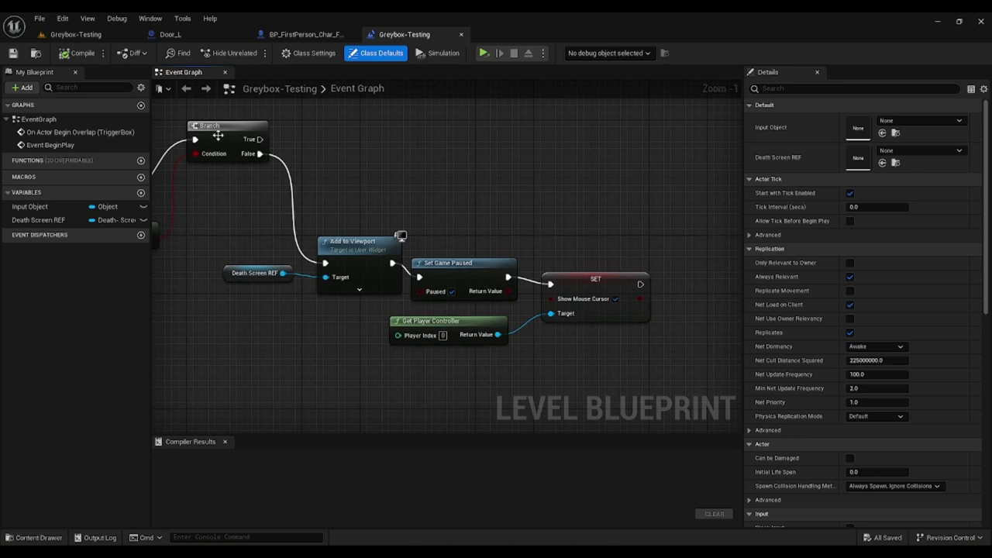
{"action": "scroll", "coordinate": [225, 304], "scroll_direction": "down", "scroll_amount": 1}
{"action": "right_click_drag", "start_coordinate": [226, 304], "coordinate": [567, 328]}
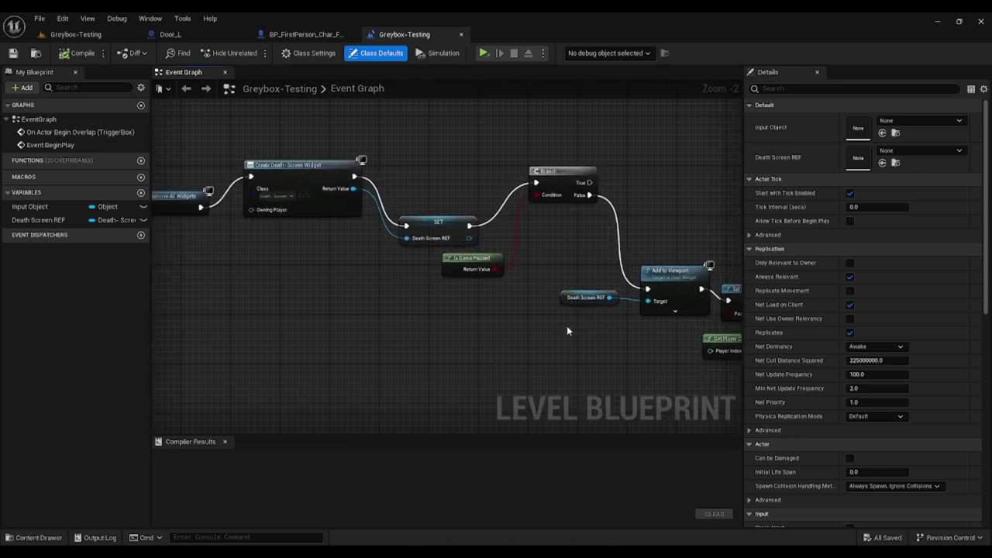
{"action": "right_click_drag", "start_coordinate": [460, 313], "coordinate": [656, 347]}
{"action": "scroll", "coordinate": [391, 343], "scroll_direction": "down", "scroll_amount": 2}
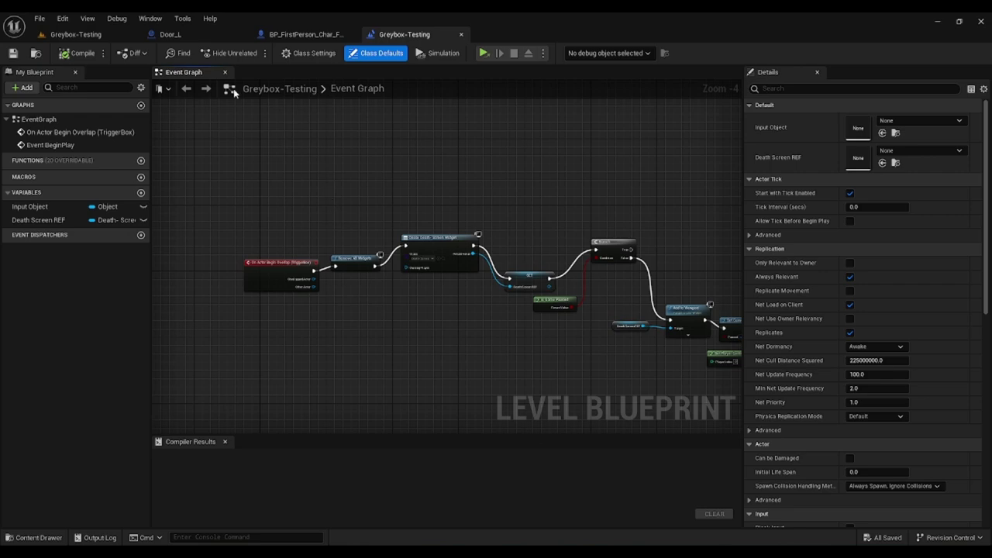
- Return to the Greybox-Testing level and select the trigger box at the water surface near the platform's pillar
{"action": "left_click", "coordinate": [75, 34]}
{"action": "key", "text": "w"}
{"action": "right_click_drag", "start_coordinate": [388, 172], "coordinate": [333, 126]}
{"action": "scroll", "coordinate": [388, 172], "scroll_direction": "up", "scroll_amount": 1}
{"action": "right_click_drag", "start_coordinate": [499, 191], "coordinate": [483, 258]}
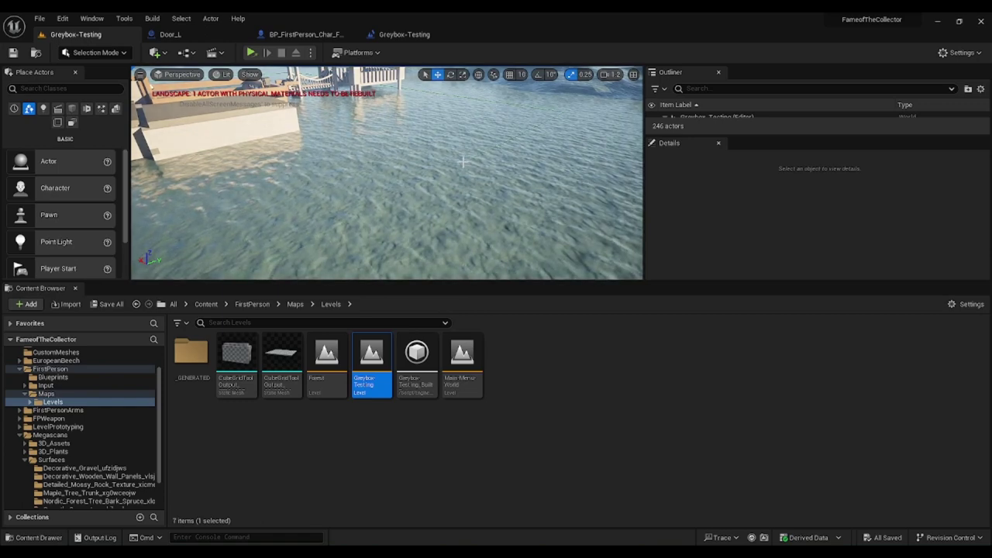
{"action": "left_click", "coordinate": [467, 169]}
{"action": "key", "text": "w"}
{"action": "right_click_drag", "start_coordinate": [466, 169], "coordinate": [463, 128]}
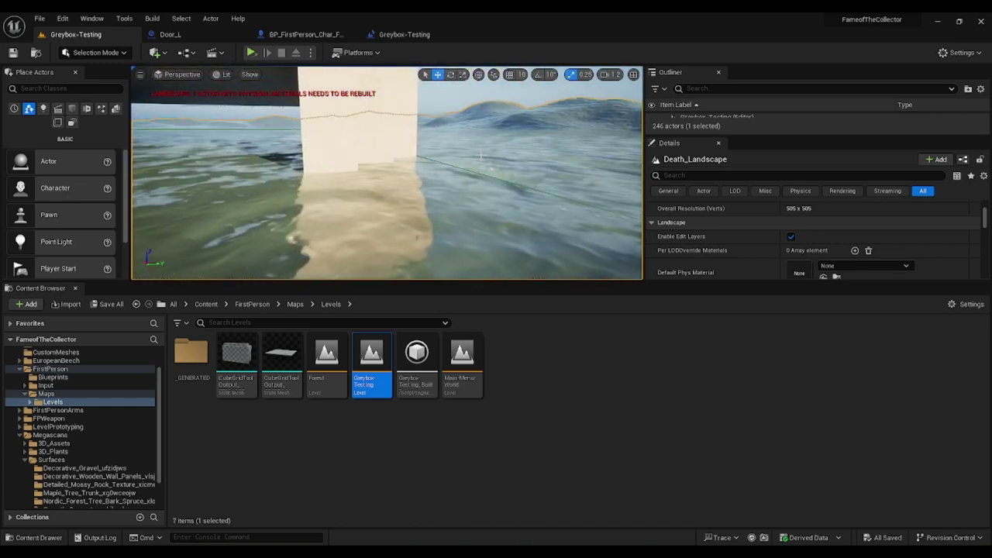
{"action": "left_click", "coordinate": [488, 174]}
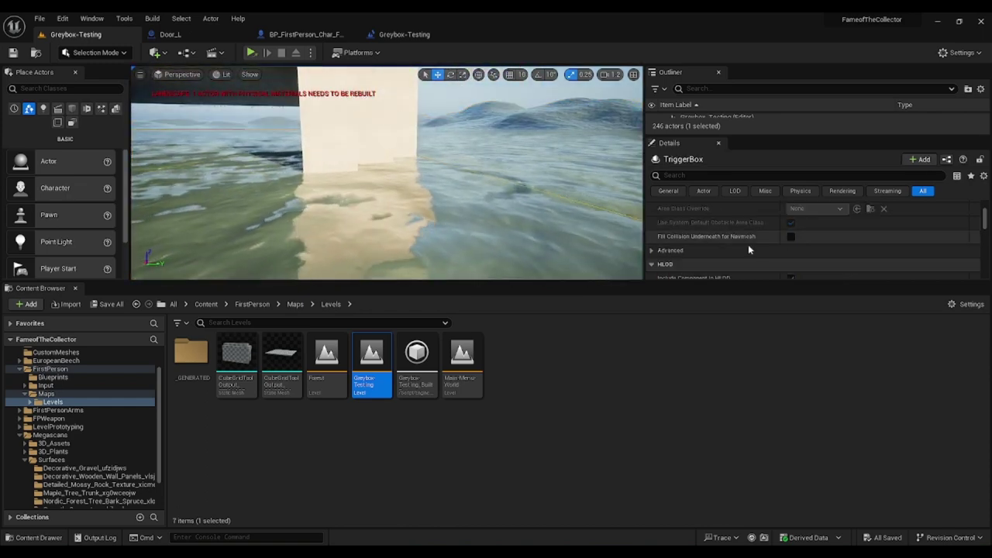
- Enlarge the viewport and details area, and review the trigger box's collision, transform and shape properties
{"action": "scroll", "coordinate": [746, 246], "scroll_direction": "down", "scroll_amount": 2}
{"action": "scroll", "coordinate": [740, 275], "scroll_direction": "down", "scroll_amount": 4}
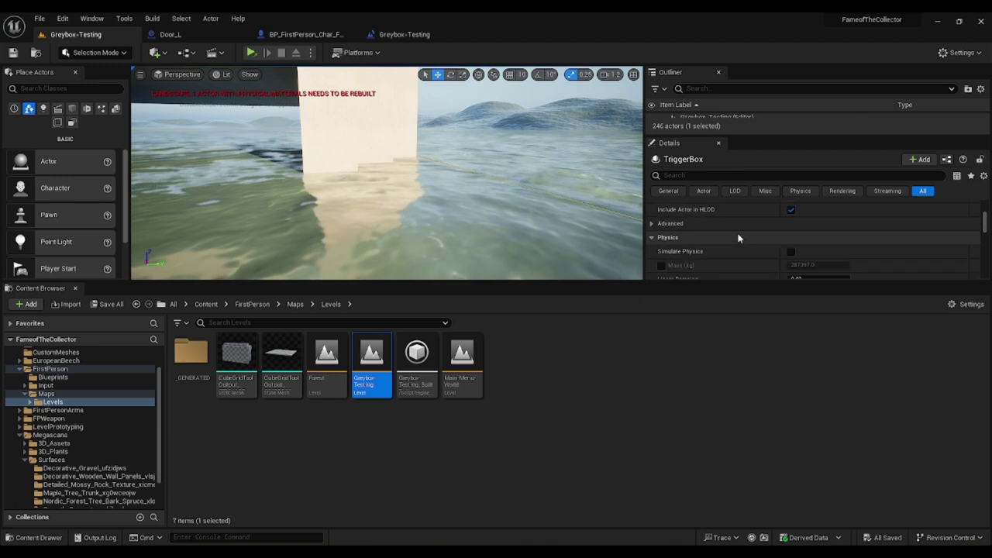
{"action": "scroll", "coordinate": [739, 238], "scroll_direction": "down", "scroll_amount": 6}
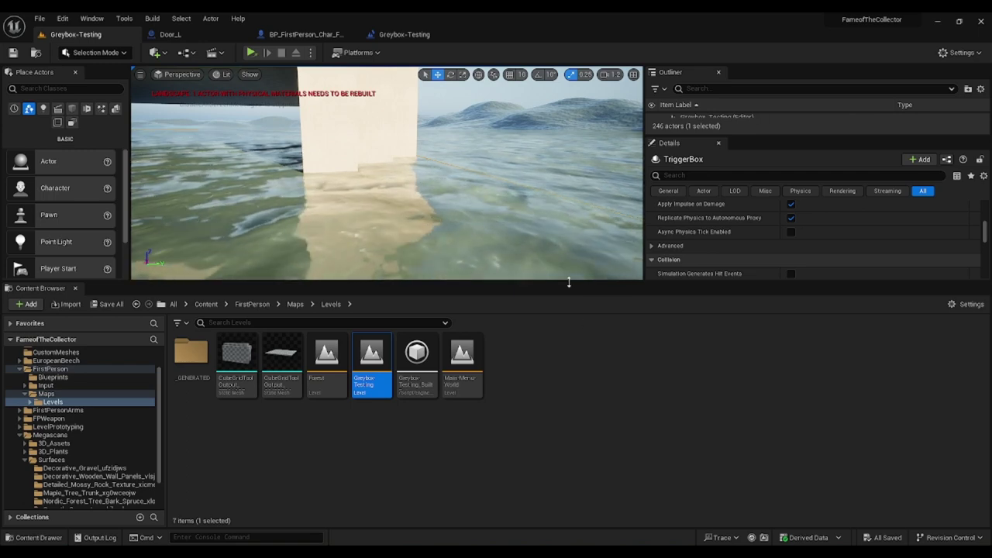
{"action": "left_click_drag", "start_coordinate": [571, 283], "coordinate": [614, 491]}
{"action": "scroll", "coordinate": [774, 159], "scroll_direction": "down", "scroll_amount": 3}
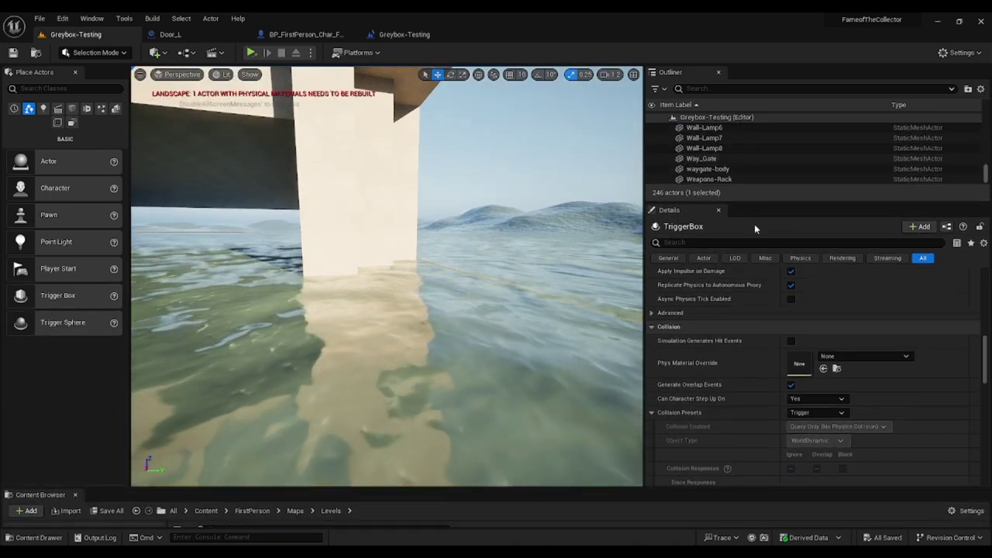
{"action": "scroll", "coordinate": [765, 311], "scroll_direction": "up", "scroll_amount": 10}
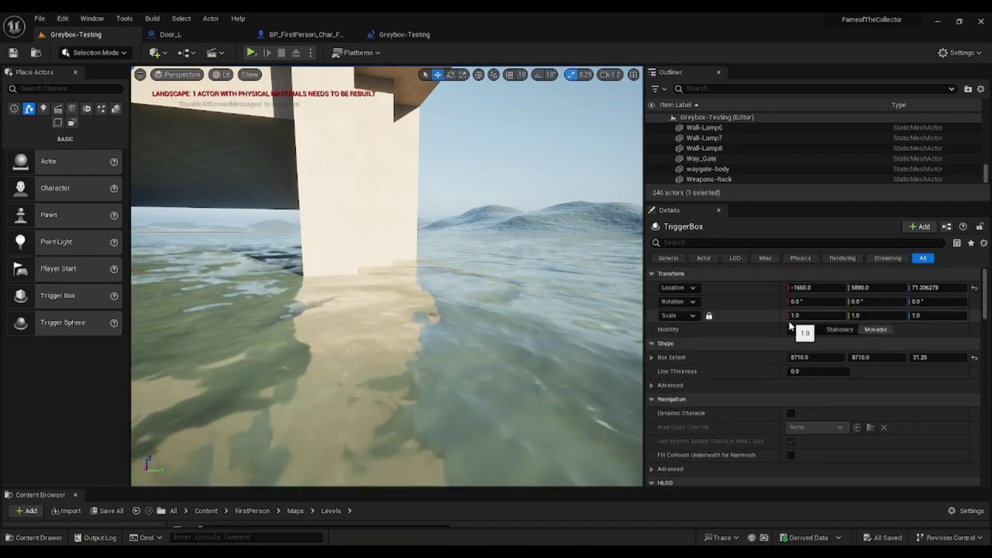